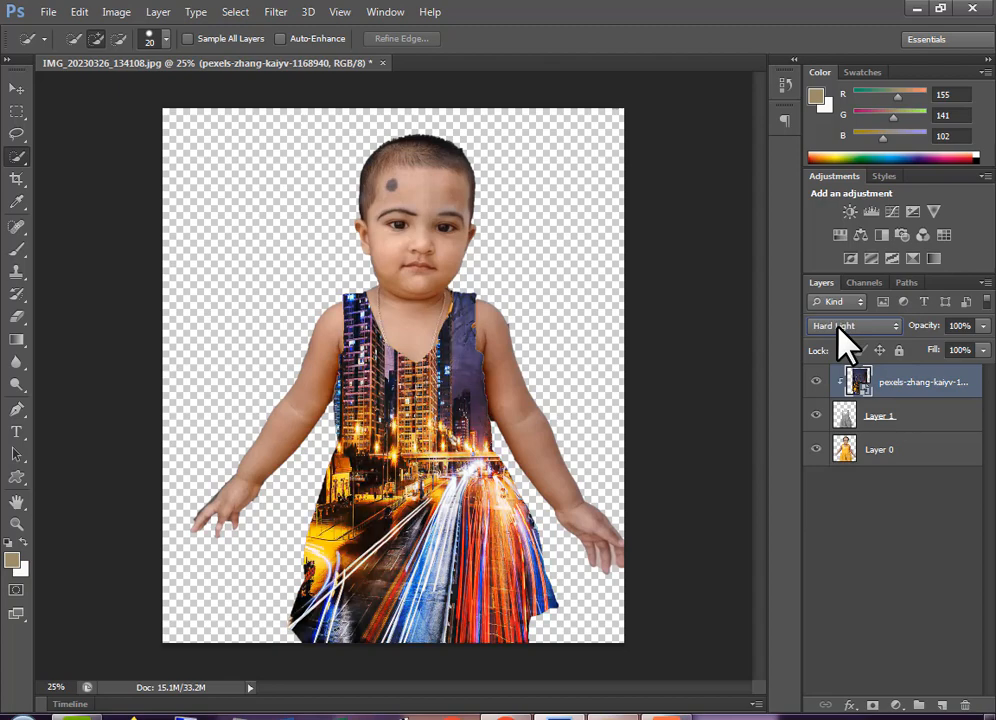
Try the Lighten, Color Dodge and Vivid Light blend modes on the city photo layer clipped to the dress
{"action": "scroll", "coordinate": [838, 328], "scroll_direction": "up", "scroll_amount": 3}
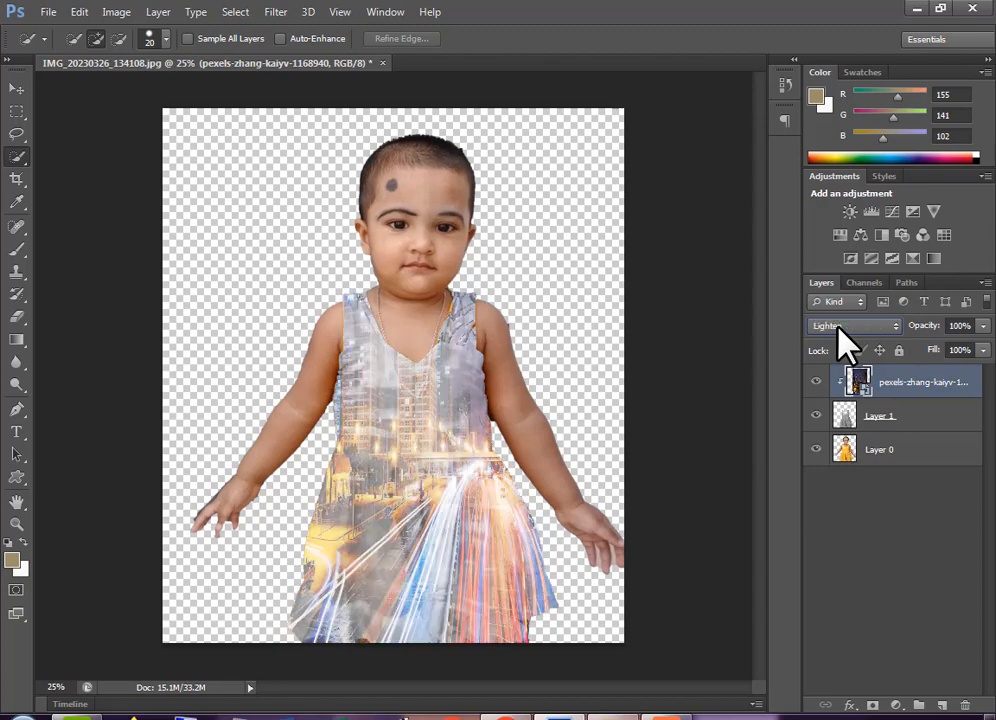
{"action": "scroll", "coordinate": [838, 328], "scroll_direction": "down", "scroll_amount": 6}
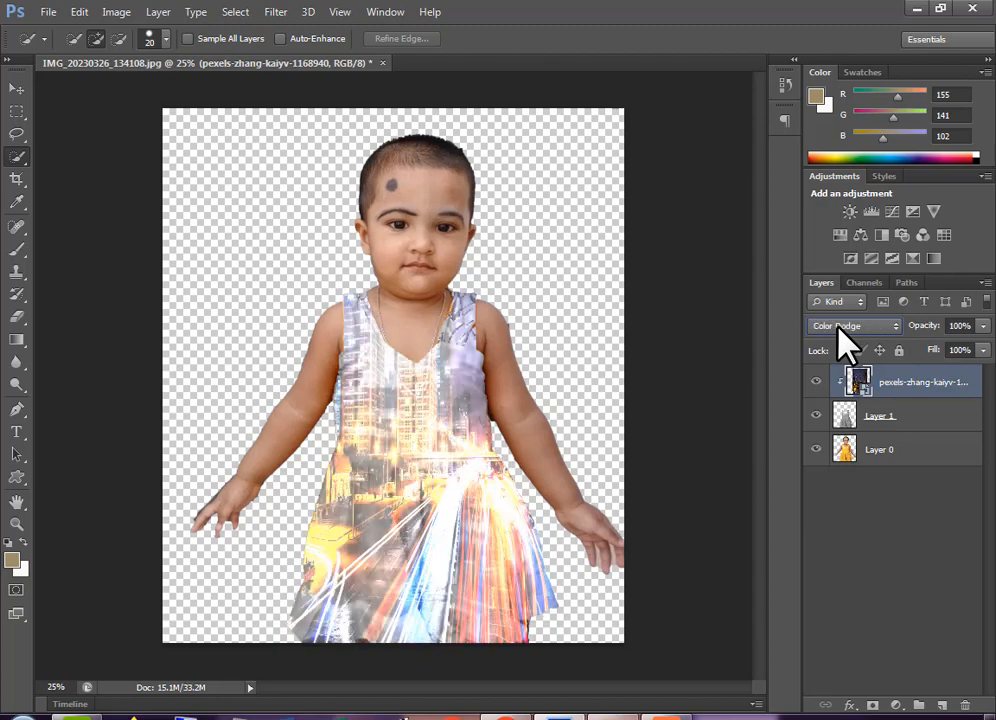
{"action": "scroll", "coordinate": [839, 332], "scroll_direction": "down", "scroll_amount": 3}
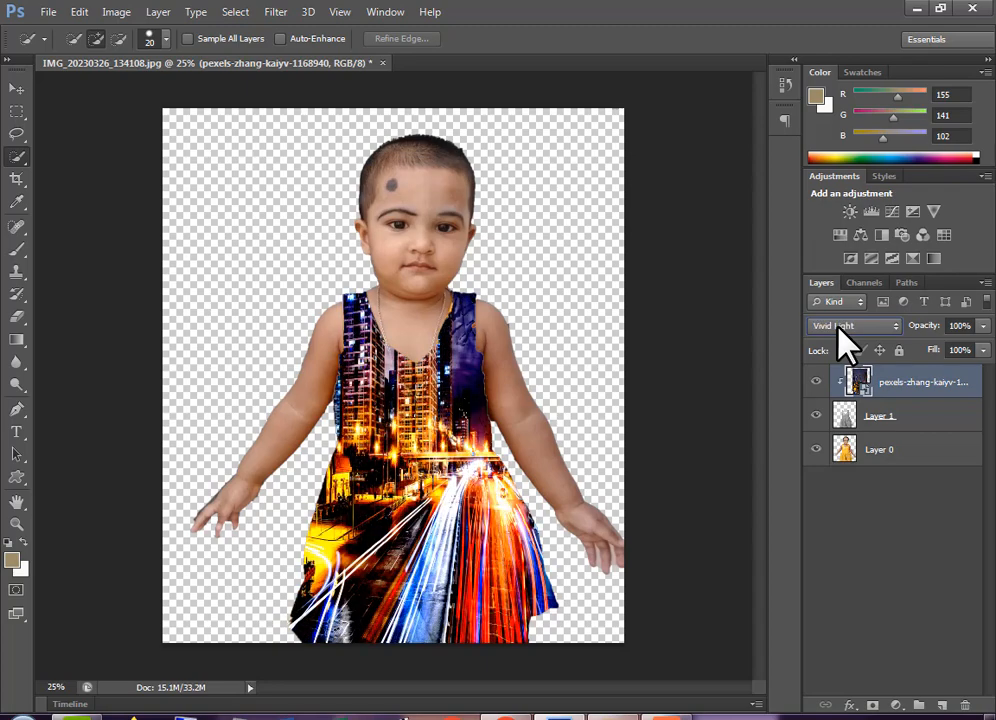
Toggle the visibility of the city photo layer and the grey dress layer to compare the dress with its original look
{"action": "left_click", "coordinate": [816, 382]}
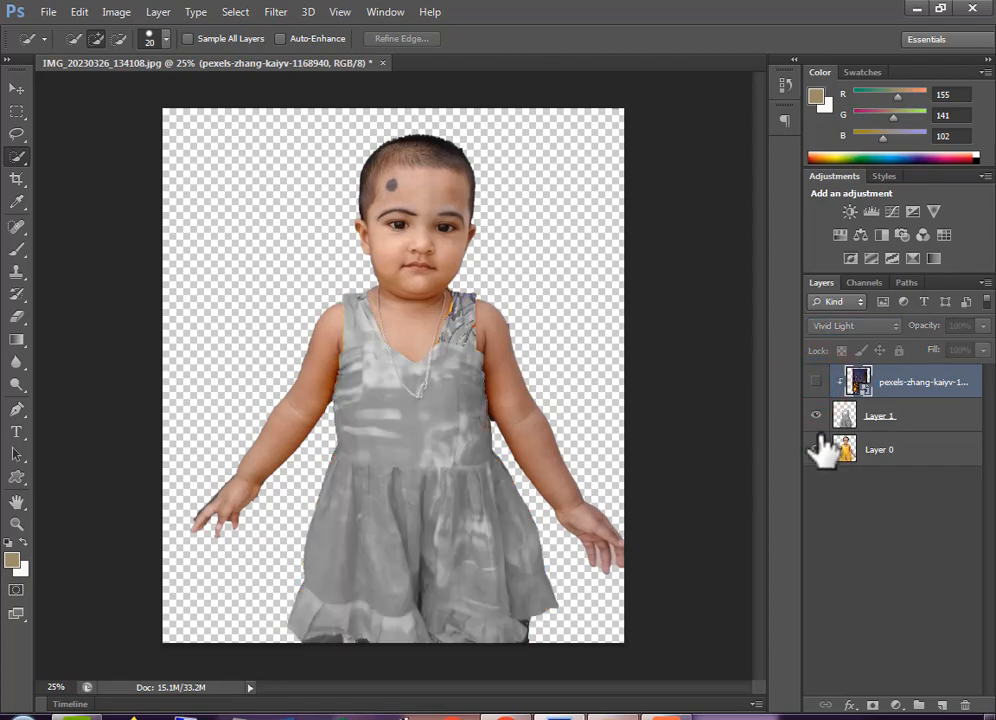
{"action": "left_click", "coordinate": [816, 416]}
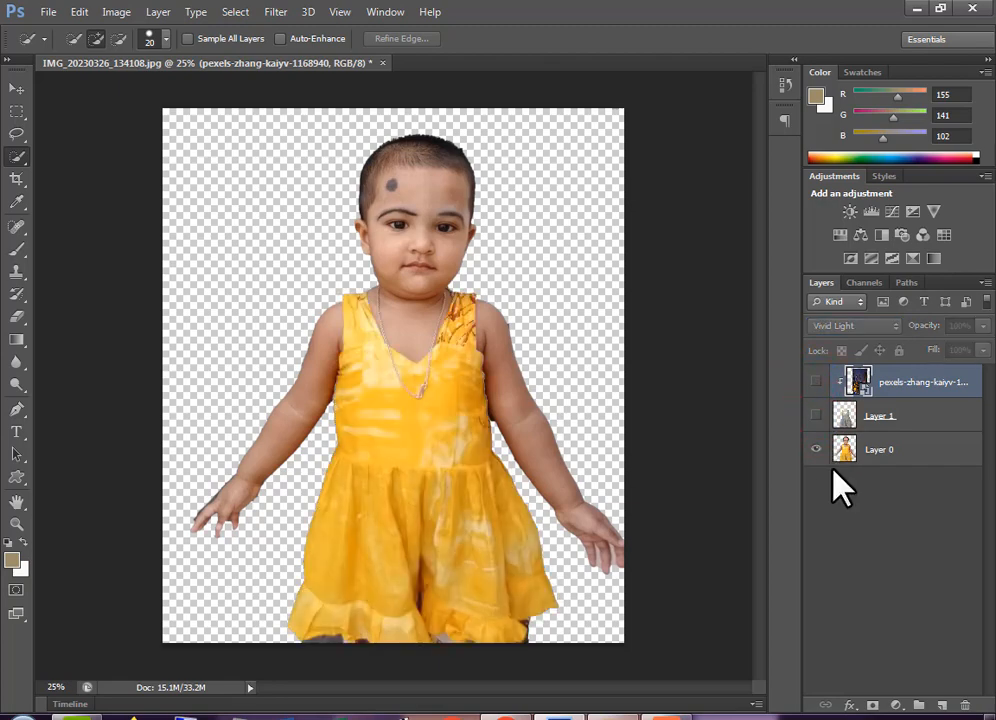
{"action": "left_click", "coordinate": [816, 382]}
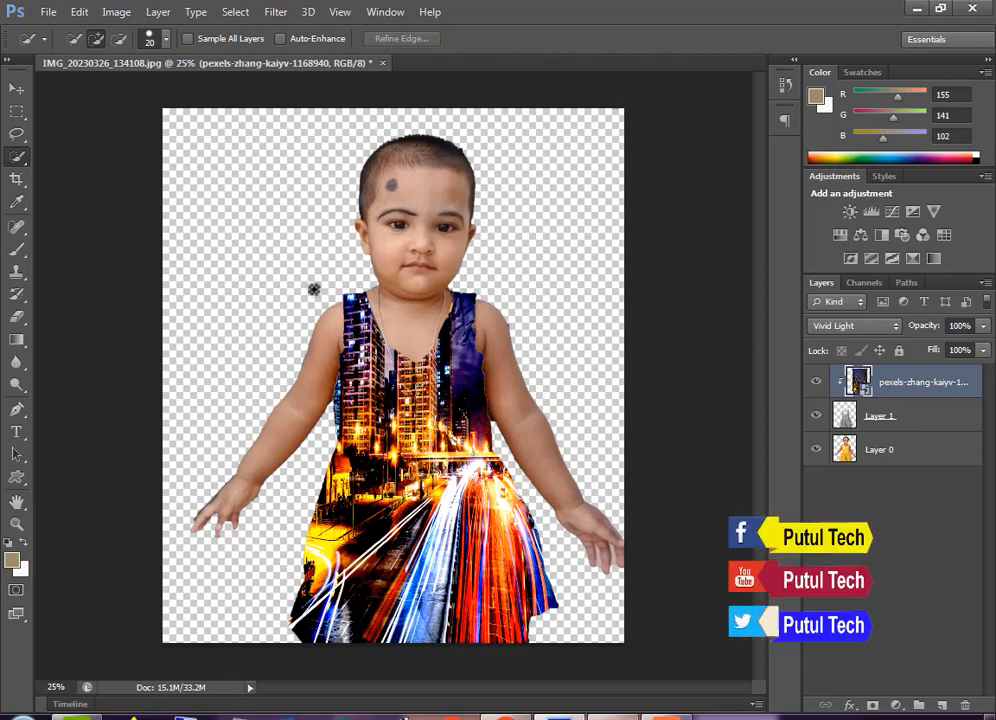
Delete the clipped city photo layer and the grey dress layer, keeping only Layer 0
{"action": "left_click", "coordinate": [921, 391]}
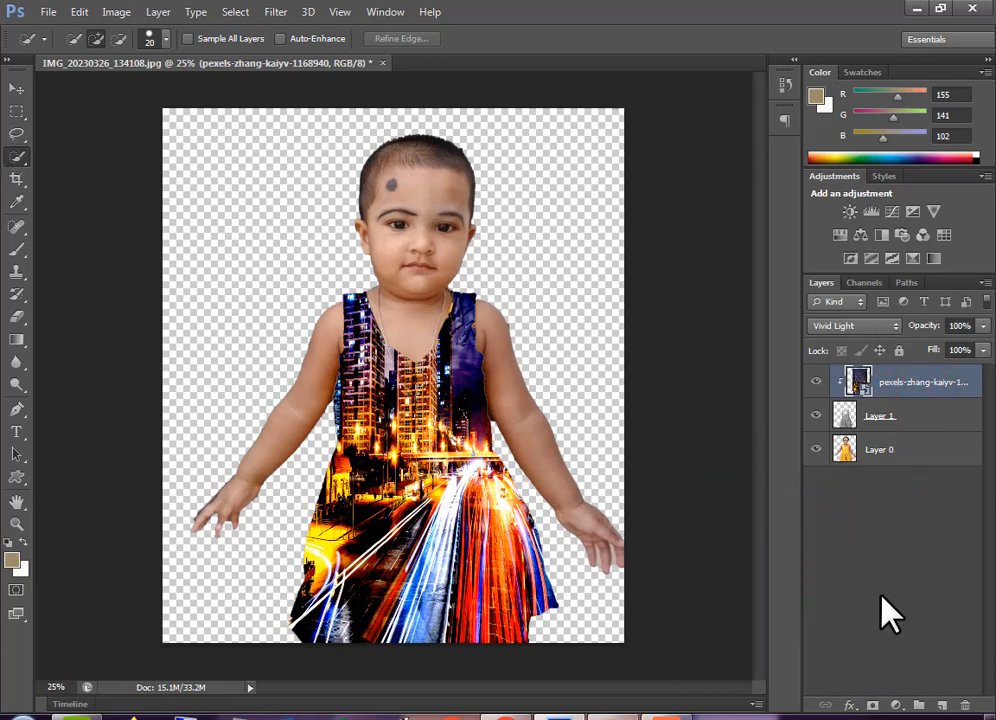
{"action": "left_click", "coordinate": [964, 706]}
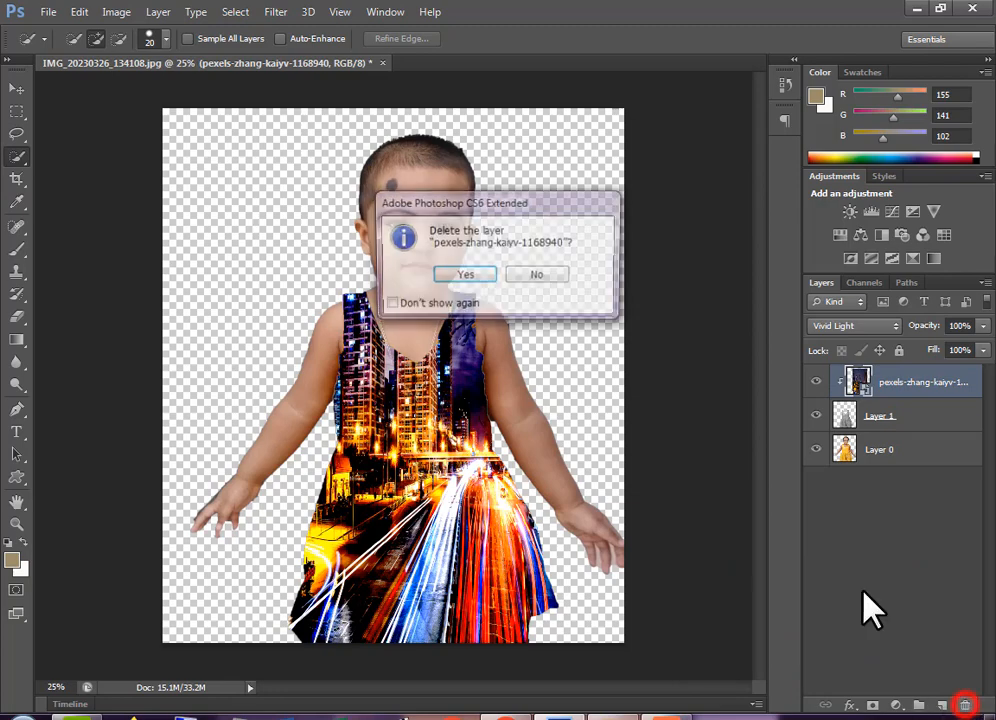
{"action": "left_click", "coordinate": [478, 272]}
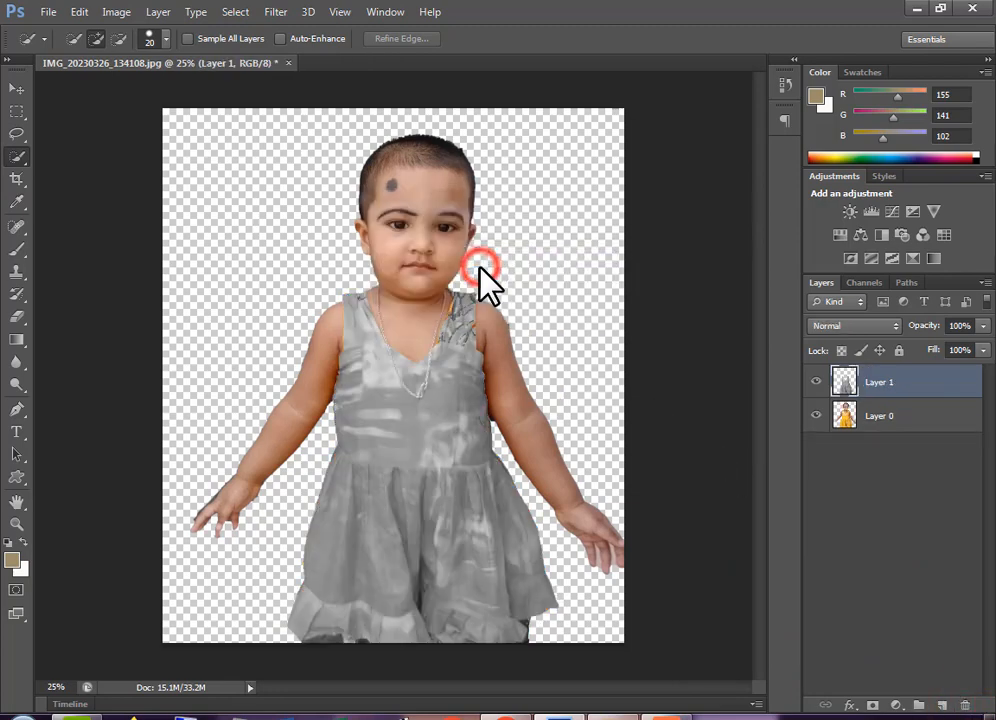
{"action": "left_click", "coordinate": [914, 386]}
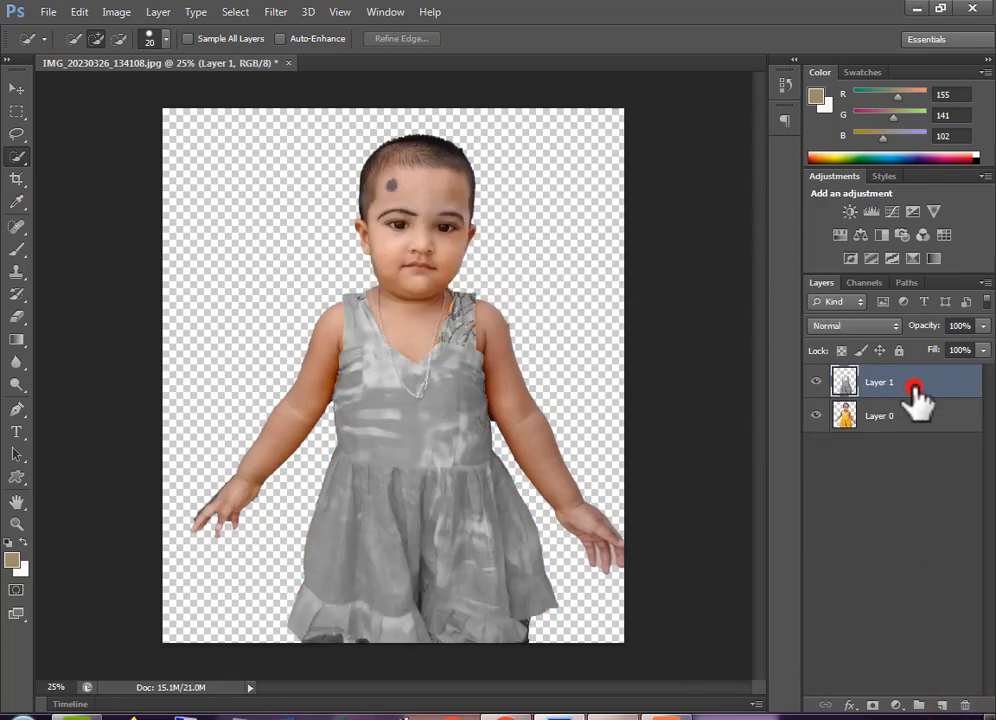
{"action": "left_click", "coordinate": [966, 706]}
{"action": "left_click", "coordinate": [476, 273]}
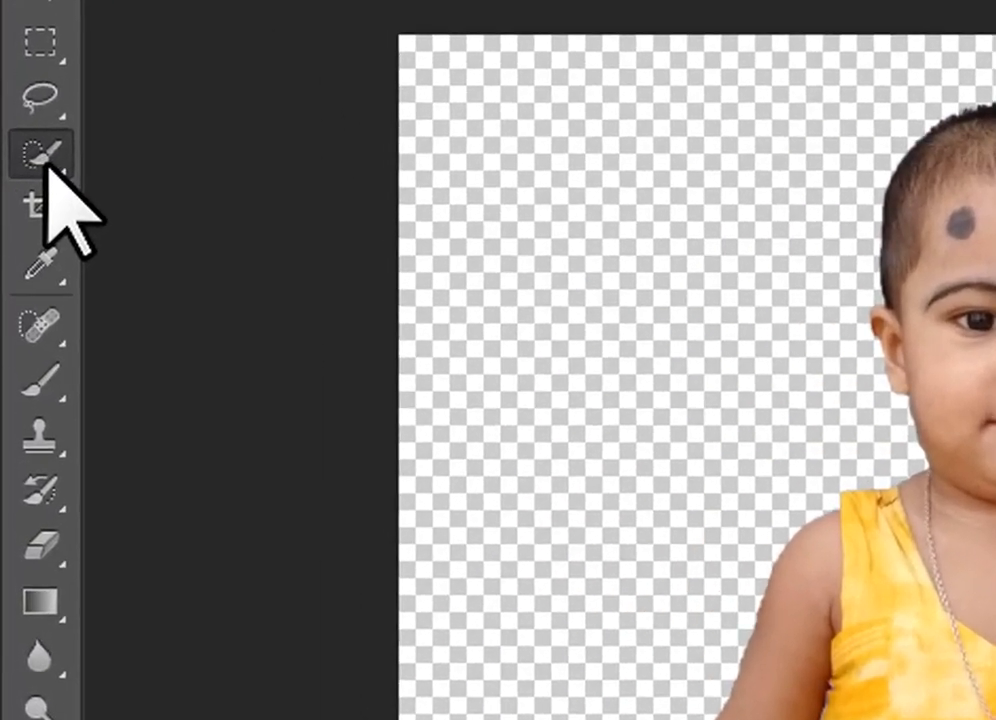
Select the yellow dress on Layer 0 with the Quick Selection tool, covering the bodice and skirt
{"action": "left_click", "coordinate": [47, 164]}
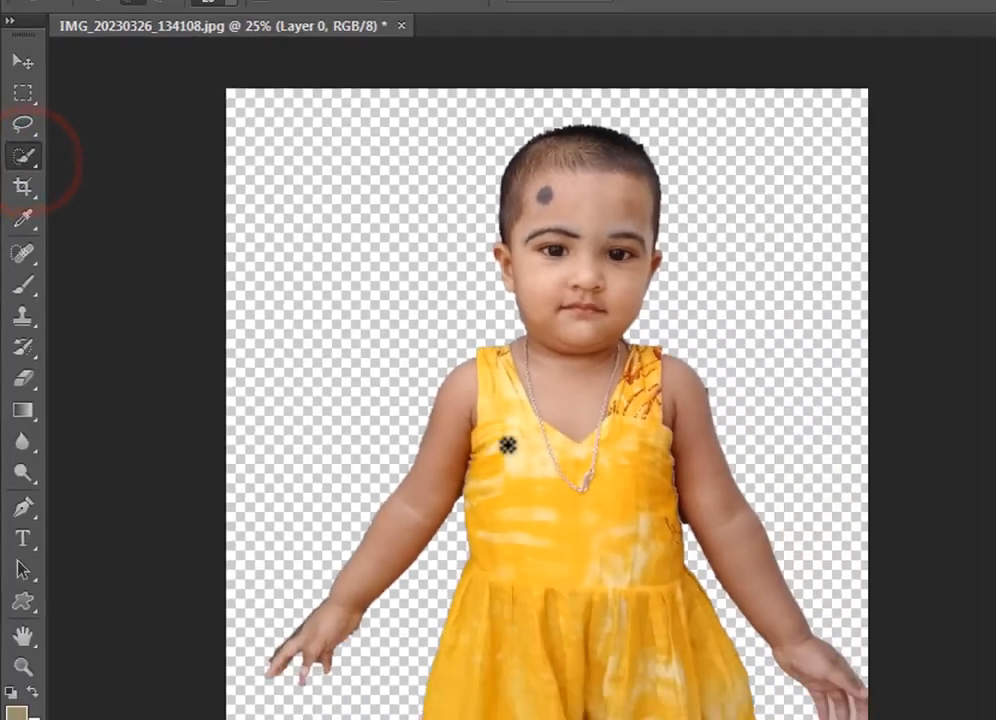
{"action": "mouse_move", "coordinate": [498, 393]}
{"action": "left_mouse_down"}
{"action": "mouse_move", "coordinate": [495, 520]}
{"action": "mouse_move", "coordinate": [535, 588]}
{"action": "mouse_move", "coordinate": [564, 677]}
{"action": "left_mouse_up"}
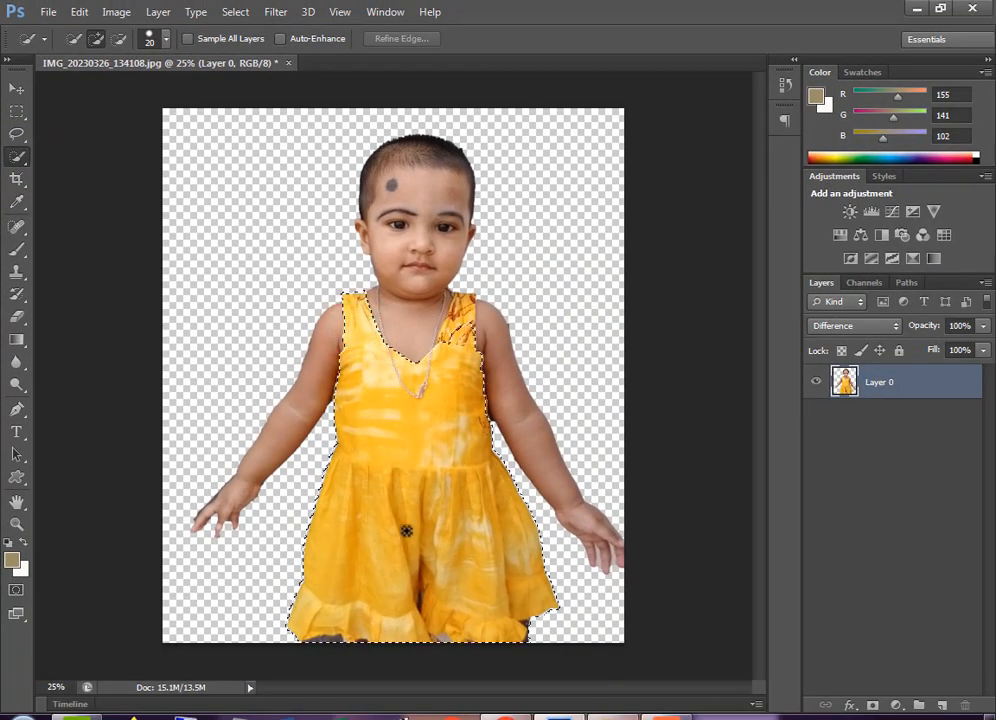
{"action": "left_click_drag", "start_coordinate": [406, 531], "coordinate": [408, 525]}
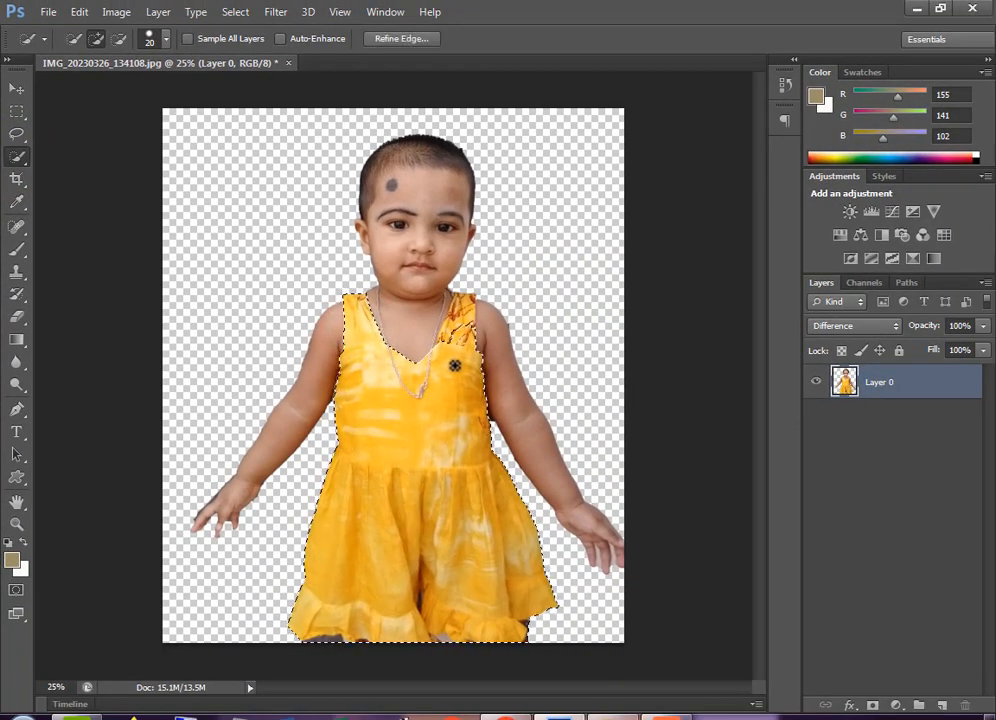
Add the patterned shoulder strap beside the neckline to the dress selection
{"action": "left_click_drag", "start_coordinate": [454, 366], "coordinate": [457, 354]}
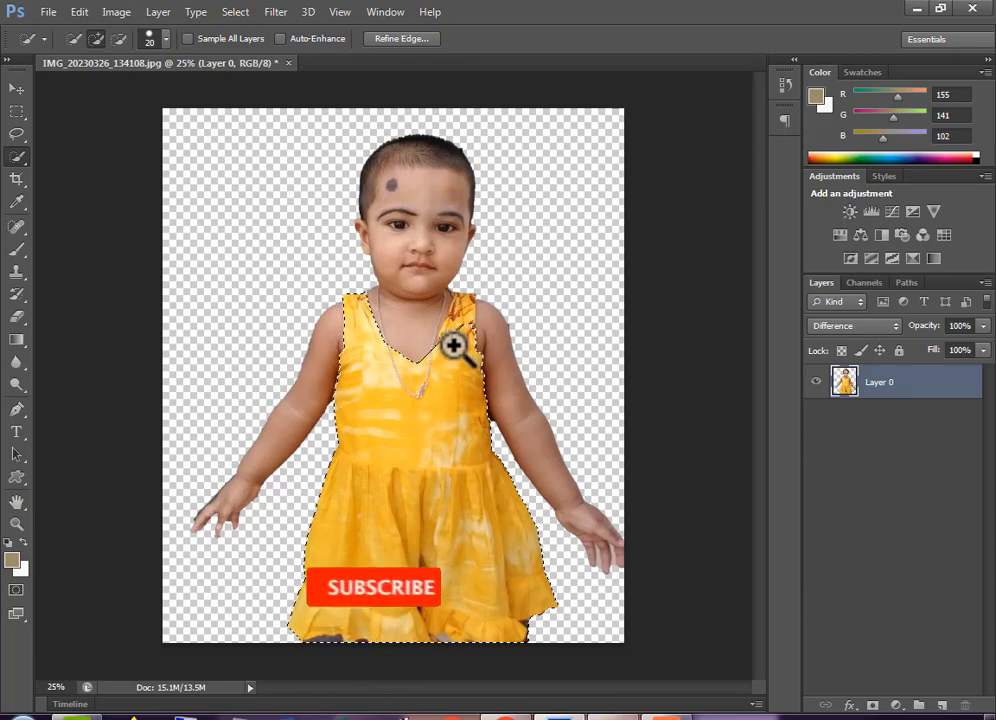
{"action": "left_click", "coordinate": [456, 352], "text": "ctrl"}
{"action": "left_click_drag", "start_coordinate": [453, 345], "coordinate": [462, 289]}
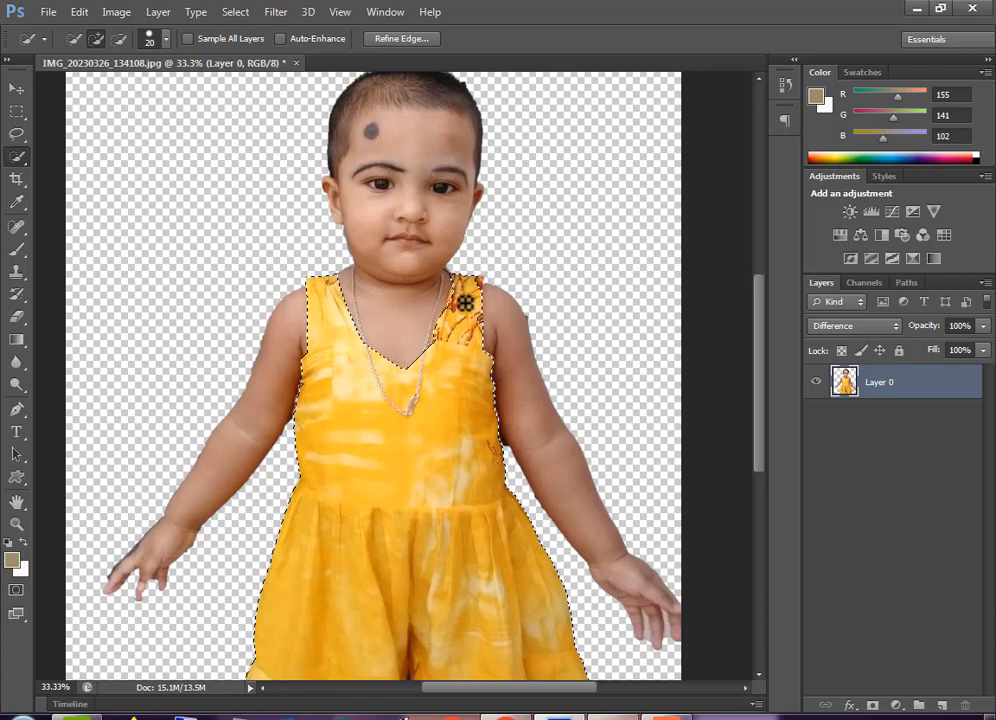
{"action": "left_click", "coordinate": [462, 289], "text": "ctrl"}
{"action": "left_click", "coordinate": [466, 289], "text": "ctrl"}
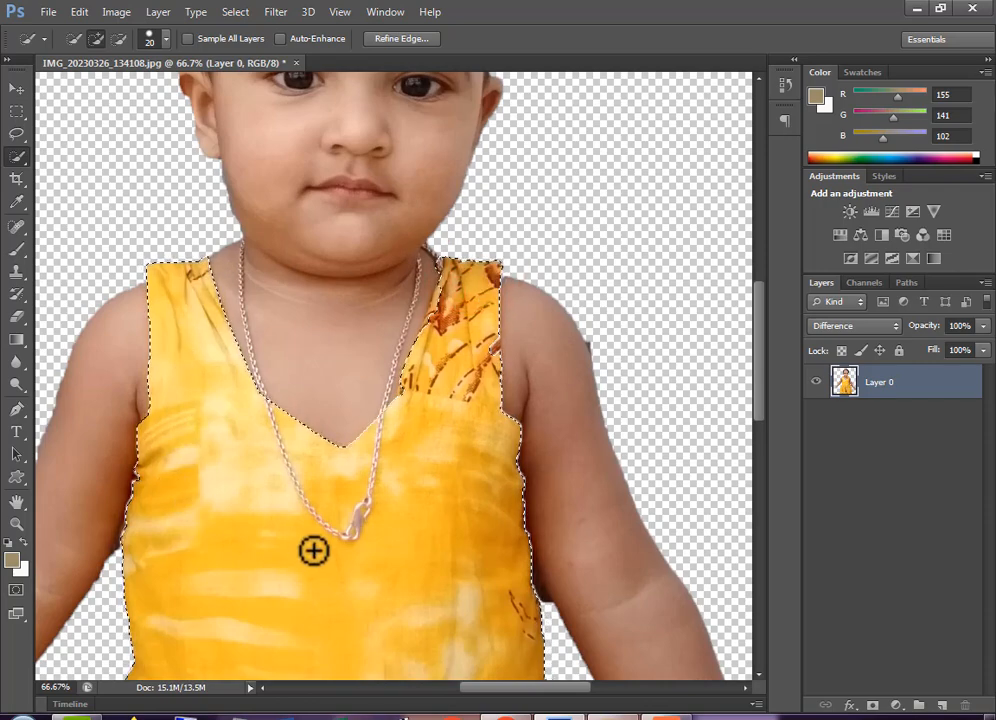
Subtract the grey and dark non-dress areas along the hem and at the skirt's lower corner from the selection
{"action": "left_click_drag", "start_coordinate": [342, 610], "coordinate": [410, 377]}
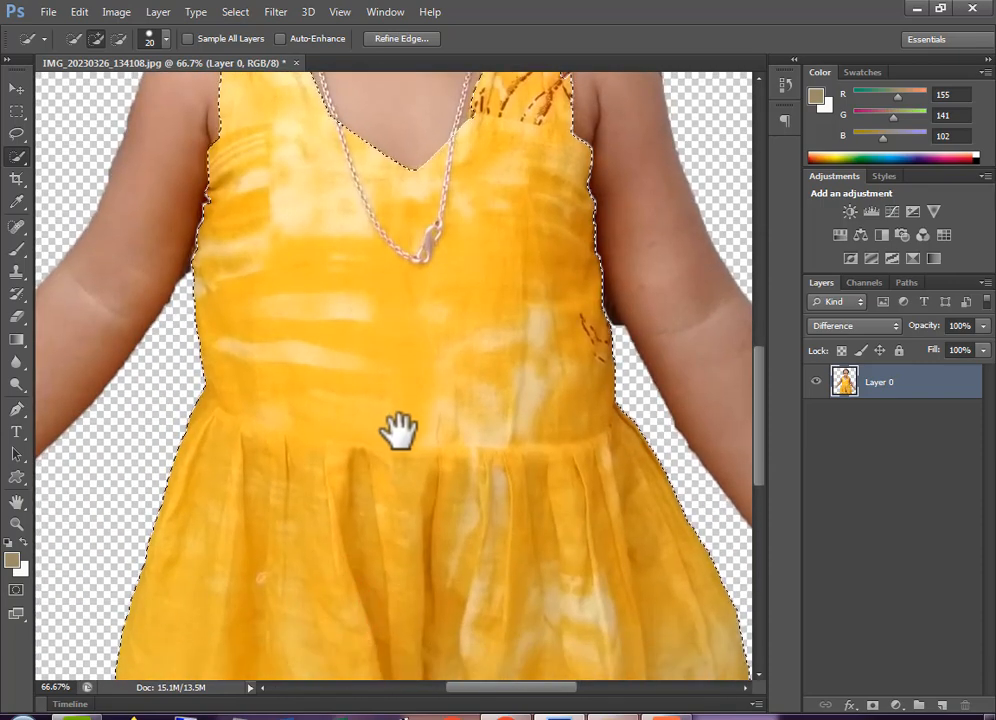
{"action": "left_click", "coordinate": [399, 433], "text": "alt"}
{"action": "left_click_drag", "start_coordinate": [473, 587], "coordinate": [410, 322]}
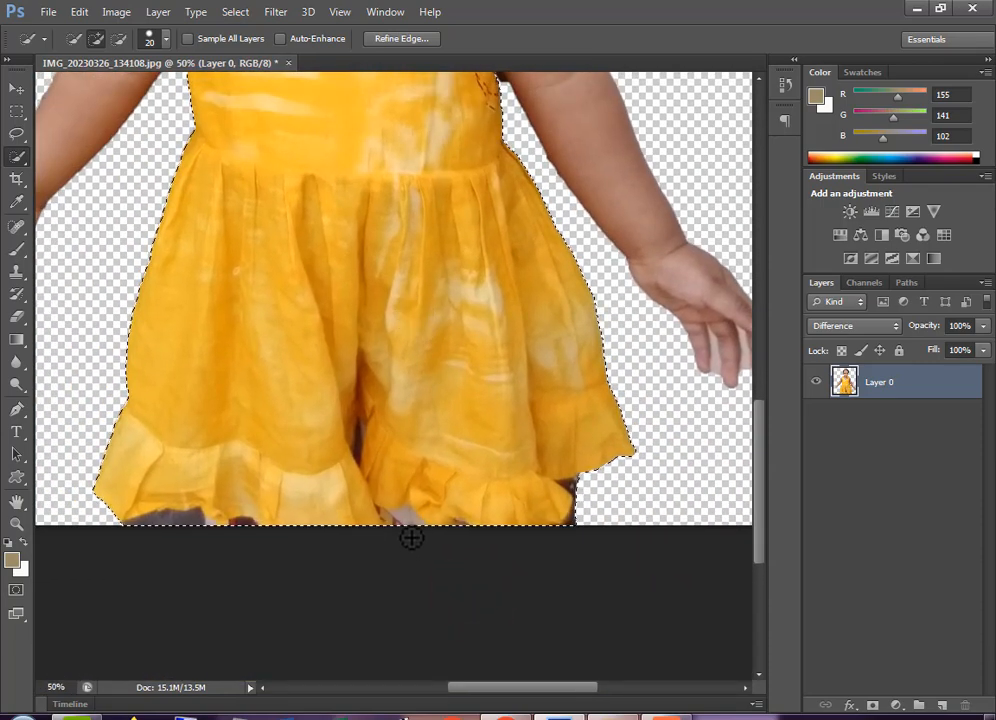
{"action": "left_click_drag", "start_coordinate": [410, 528], "coordinate": [409, 521]}
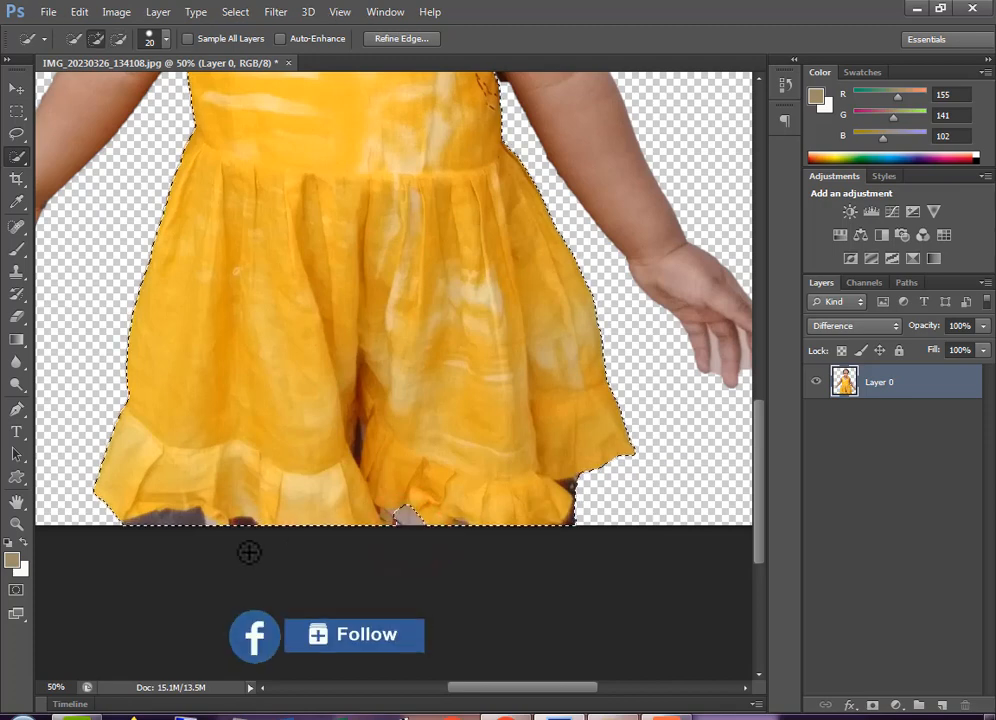
{"action": "left_click", "coordinate": [193, 530]}
{"action": "key", "text": "alt"}
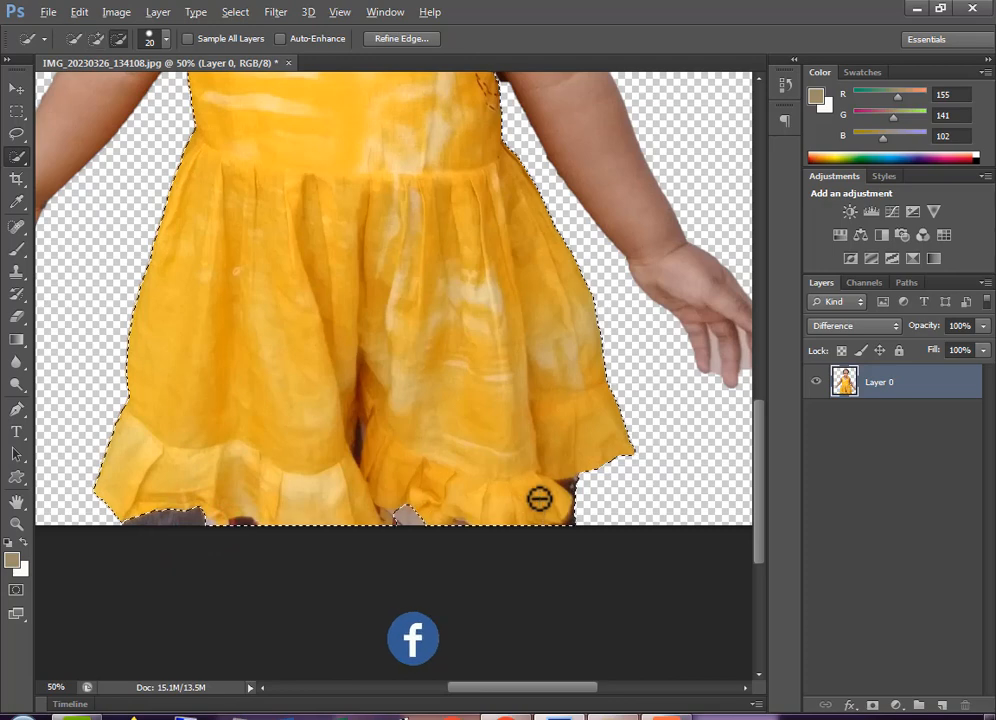
{"action": "left_click", "coordinate": [590, 486], "text": "alt"}
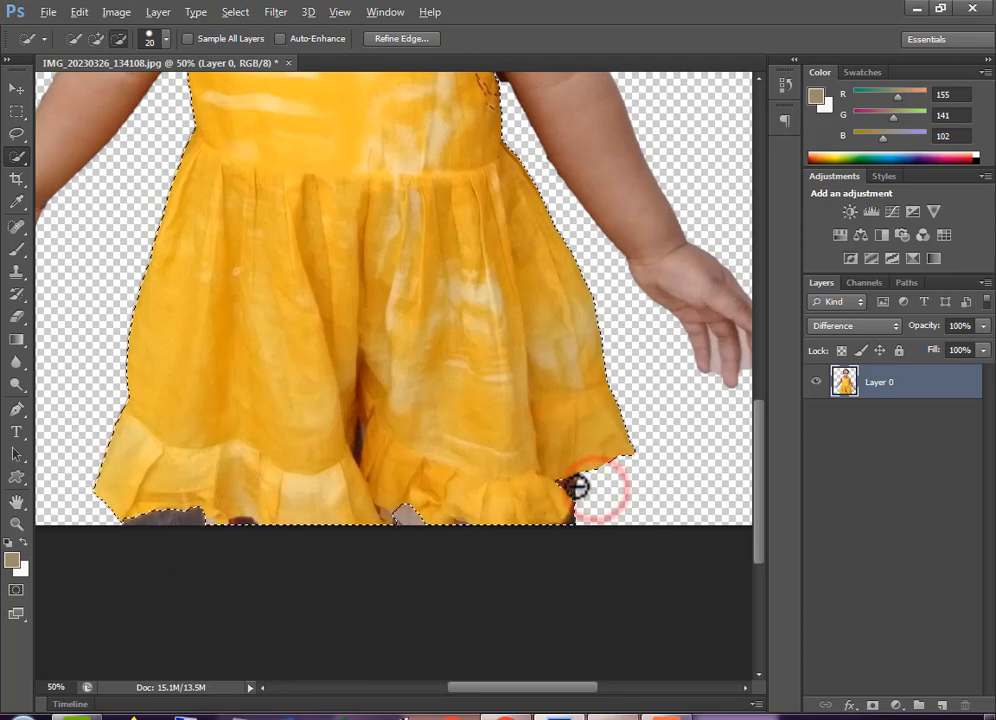
{"action": "left_click", "coordinate": [575, 514], "text": "alt"}
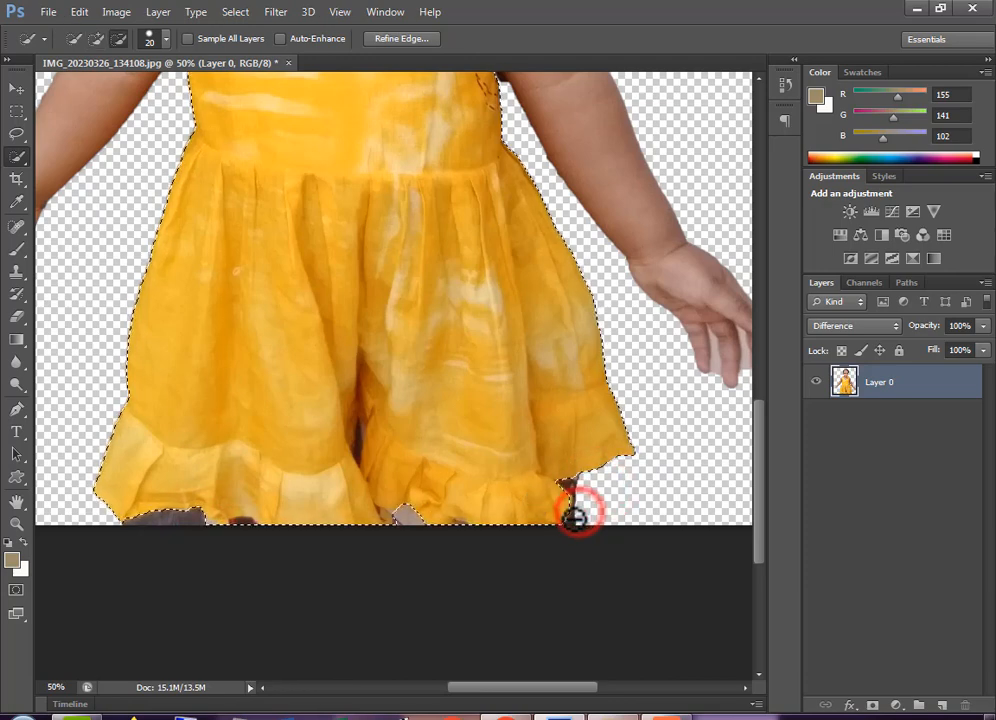
Copy the selected dress onto a new layer above Layer 0
{"action": "key", "text": "ctrl+minus"}
{"action": "key", "text": "ctrl+minus"}
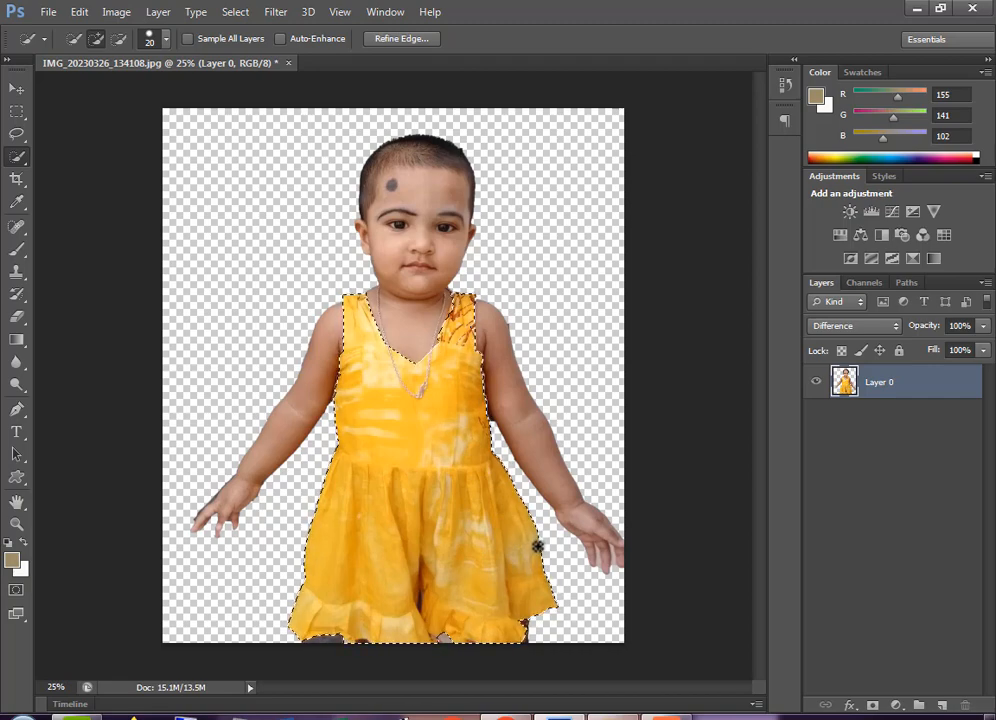
{"action": "key", "text": "ctrl+j"}
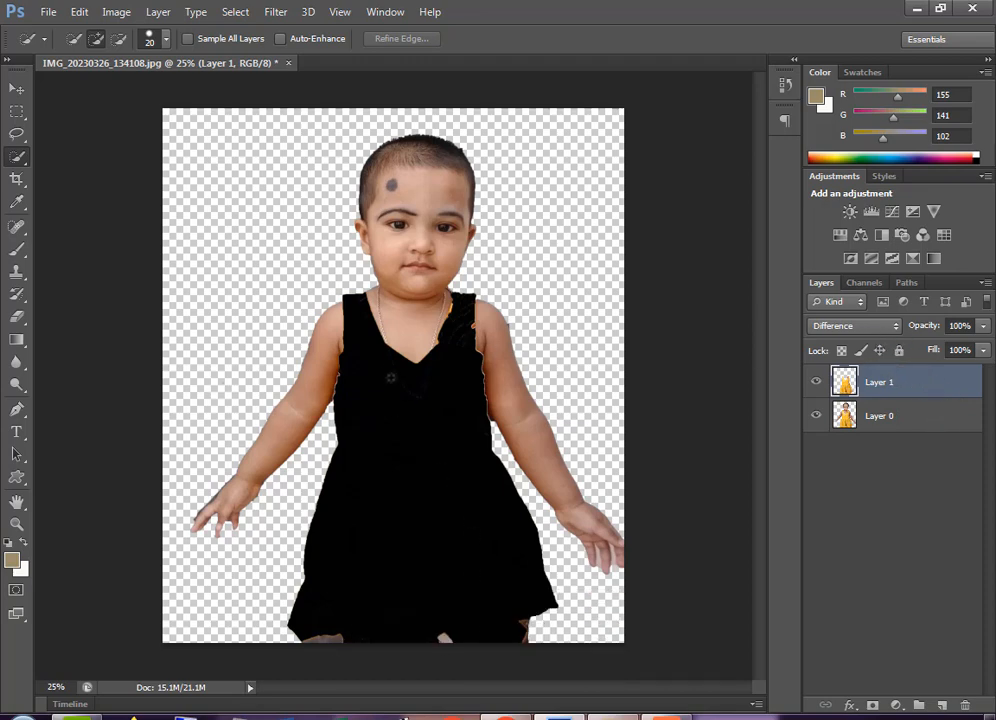
Try the Lighter Color and Linear Dodge (Add) blend modes on the copied dress layer, ending back on Difference
{"action": "left_click", "coordinate": [862, 324]}
{"action": "left_click", "coordinate": [862, 327]}
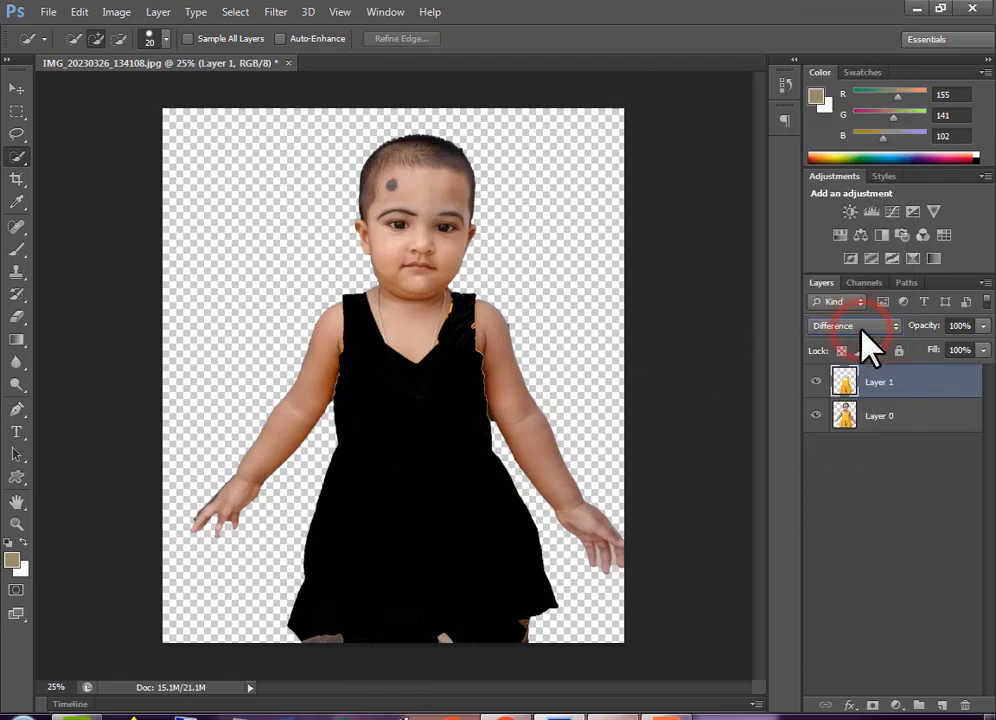
{"action": "scroll", "coordinate": [861, 330], "scroll_direction": "up", "scroll_amount": 8}
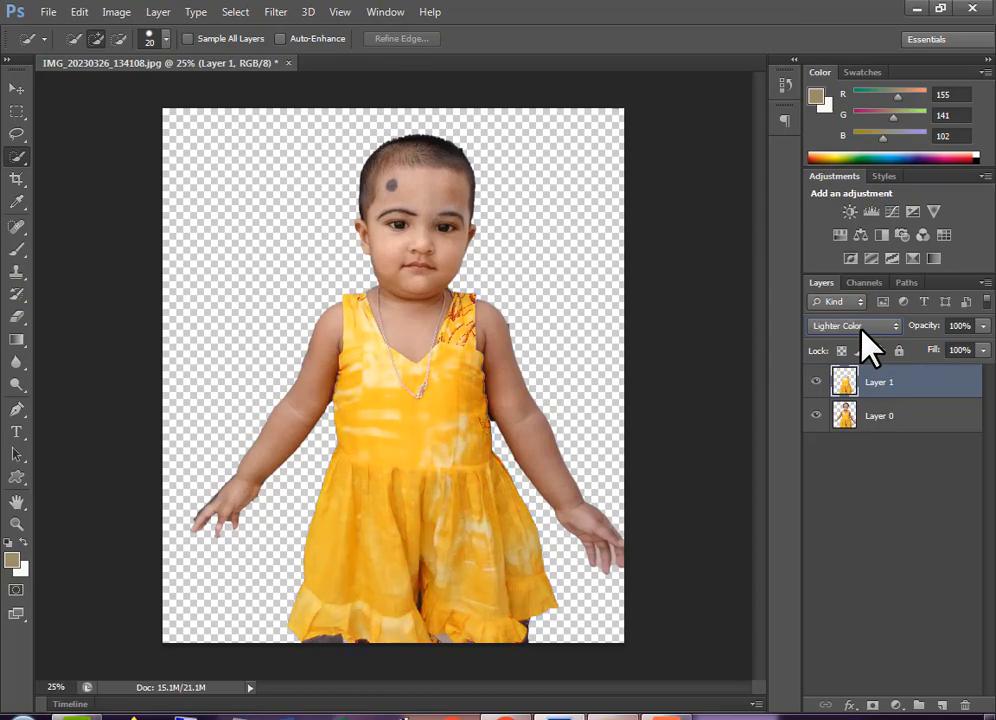
{"action": "scroll", "coordinate": [862, 327], "scroll_direction": "up", "scroll_amount": 1}
{"action": "left_click", "coordinate": [861, 326]}
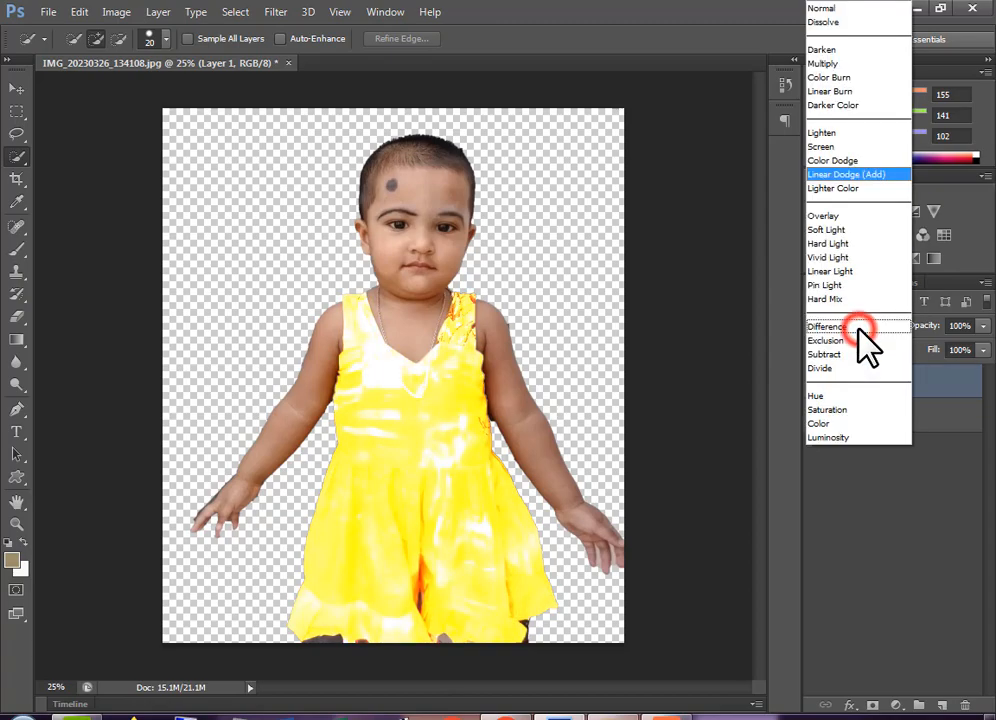
{"action": "left_click", "coordinate": [862, 328]}
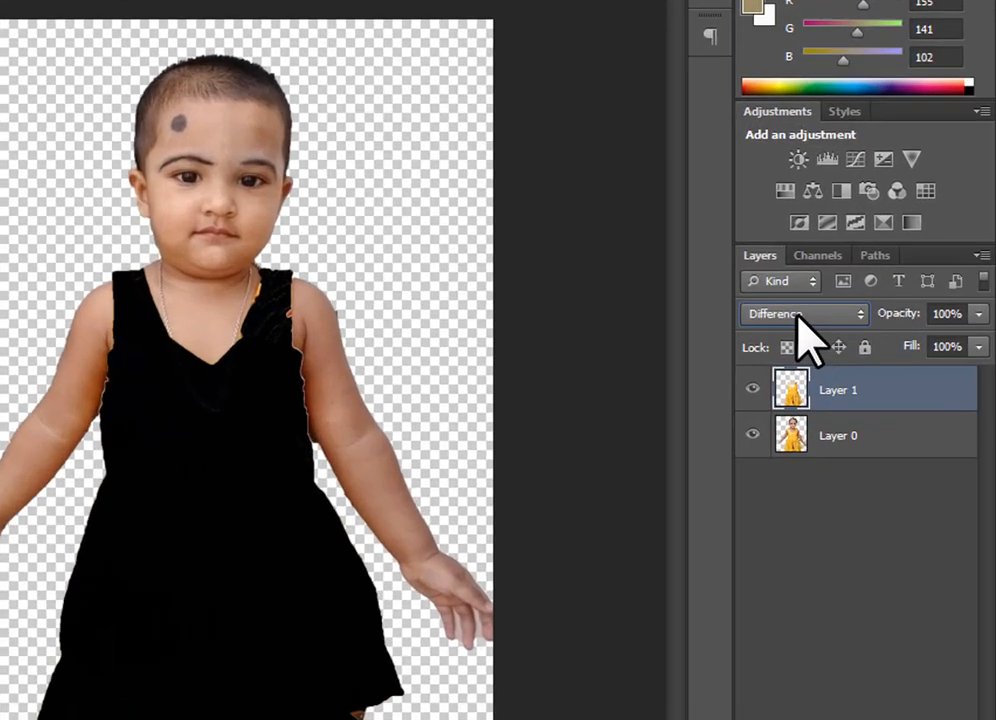
Set the blend mode of Layer 1 to Normal and hide Layer 0 to show only the copied dress
{"action": "left_click", "coordinate": [798, 317]}
{"action": "left_click", "coordinate": [768, 2]}
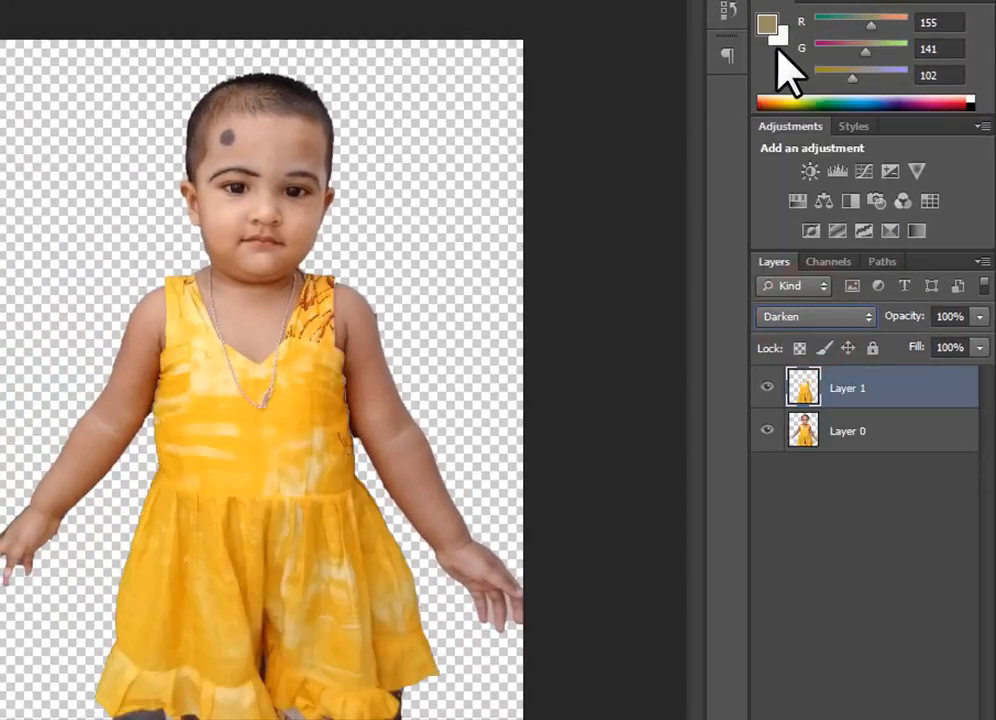
{"action": "left_click", "coordinate": [818, 317]}
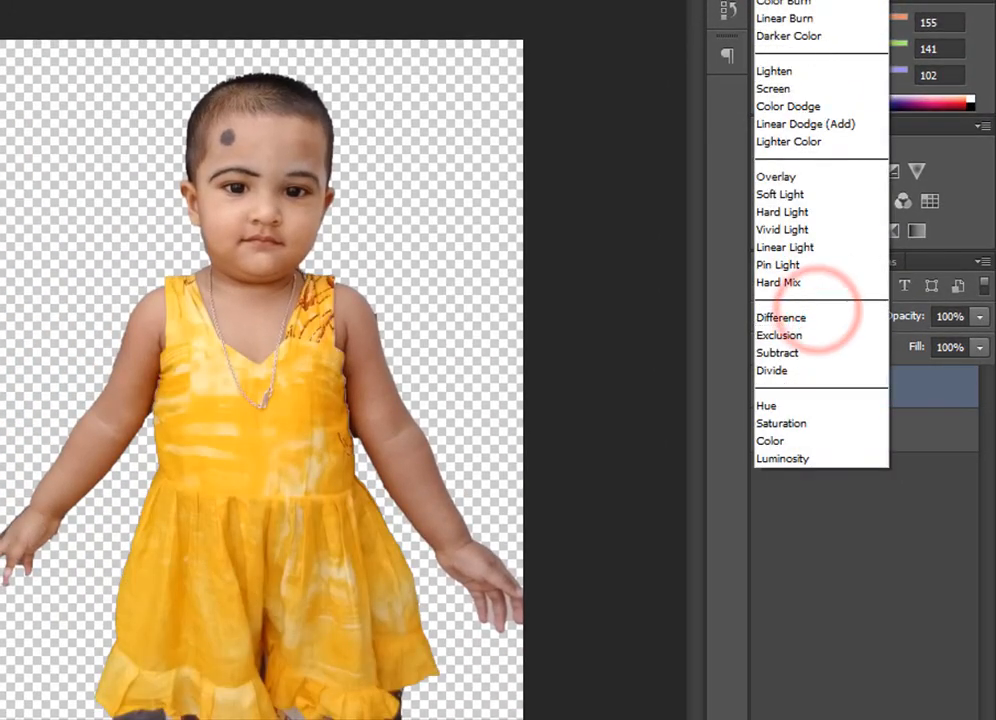
{"action": "left_click", "coordinate": [796, 1]}
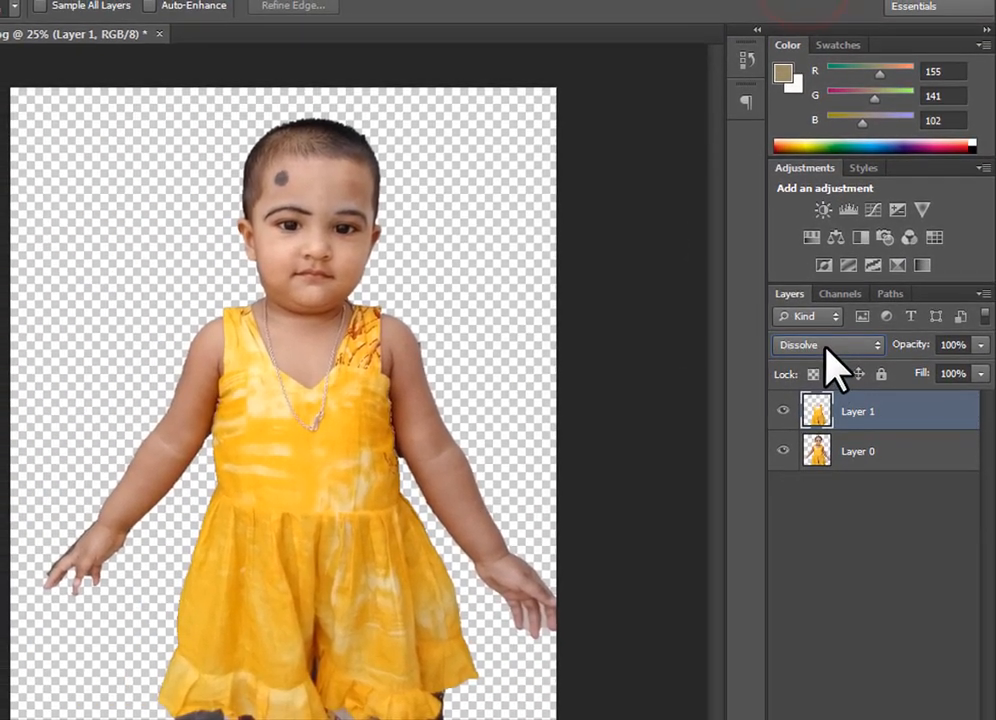
{"action": "left_click", "coordinate": [812, 317]}
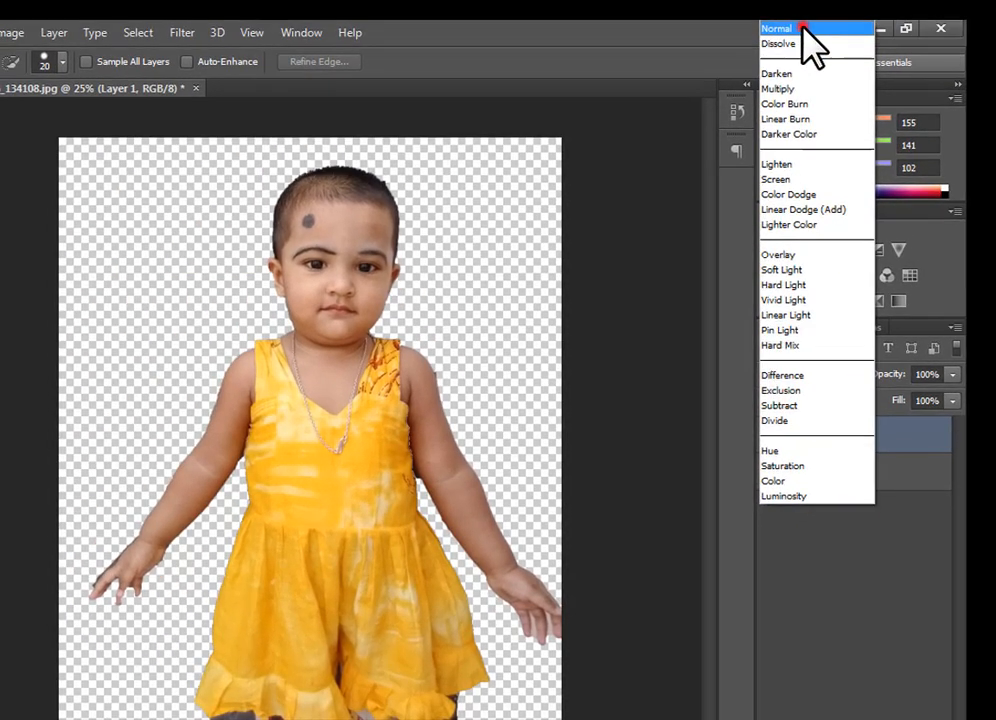
{"action": "left_click", "coordinate": [803, 27]}
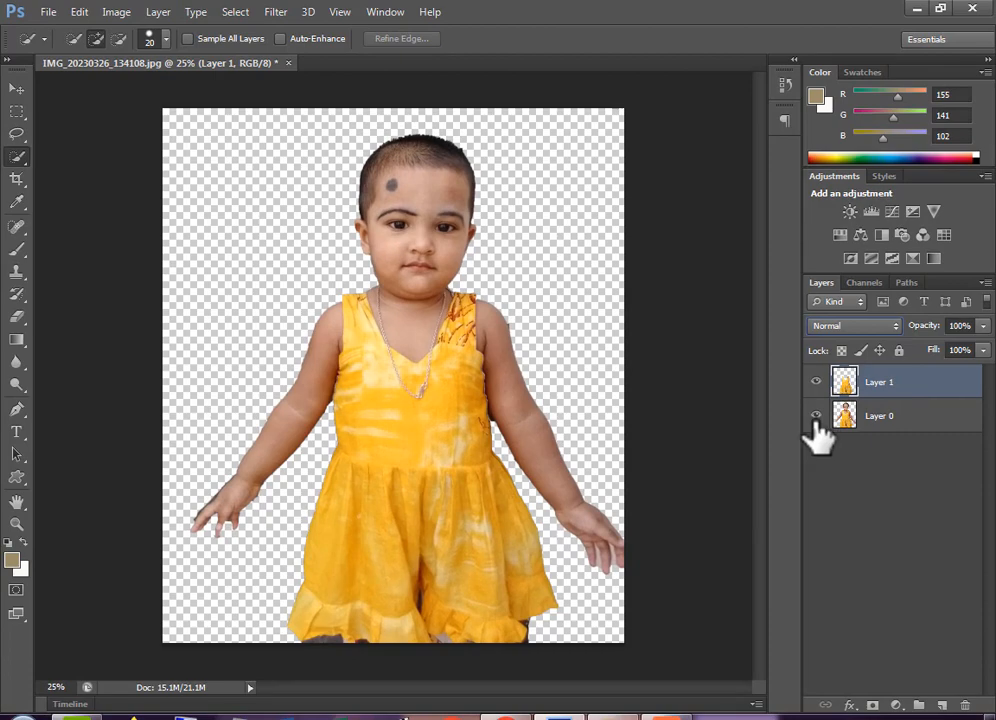
{"action": "left_click", "coordinate": [816, 415]}
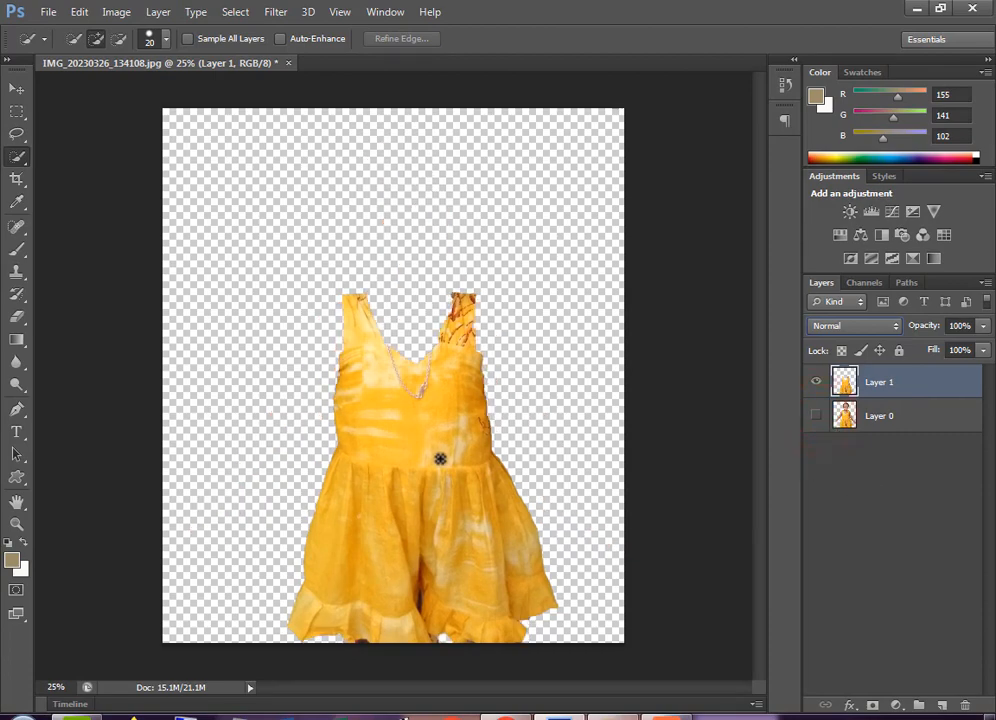
Convert the copied dress to black and white with Blues at -43% and Magentas at -26%
{"action": "left_click", "coordinate": [155, 12]}
{"action": "mouse_move", "coordinate": [111, 18]}
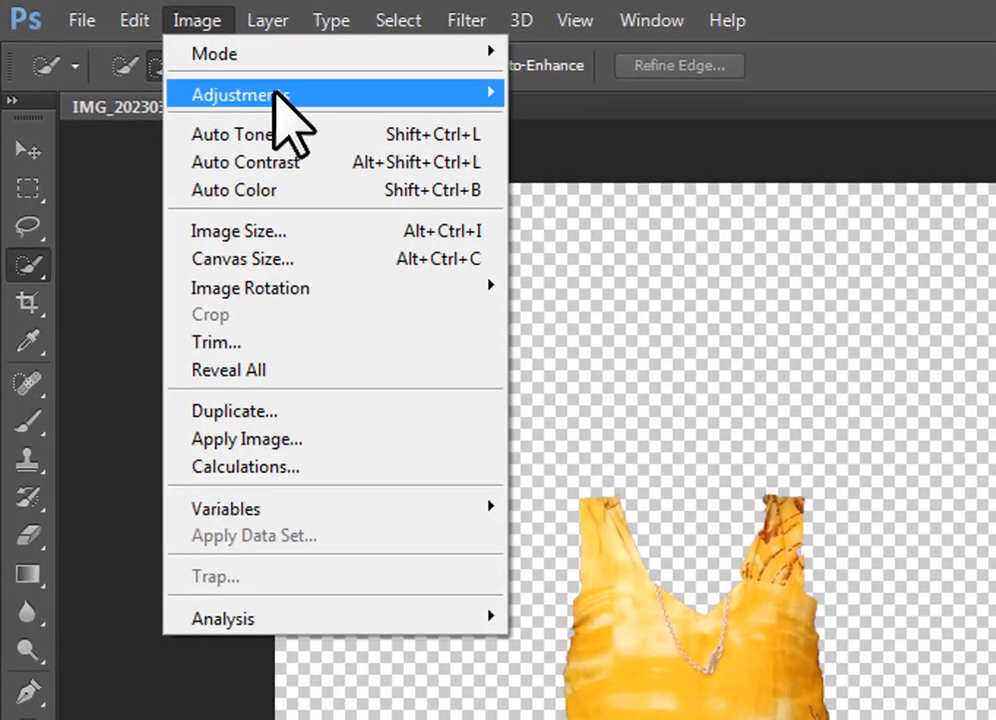
{"action": "mouse_move", "coordinate": [280, 98]}
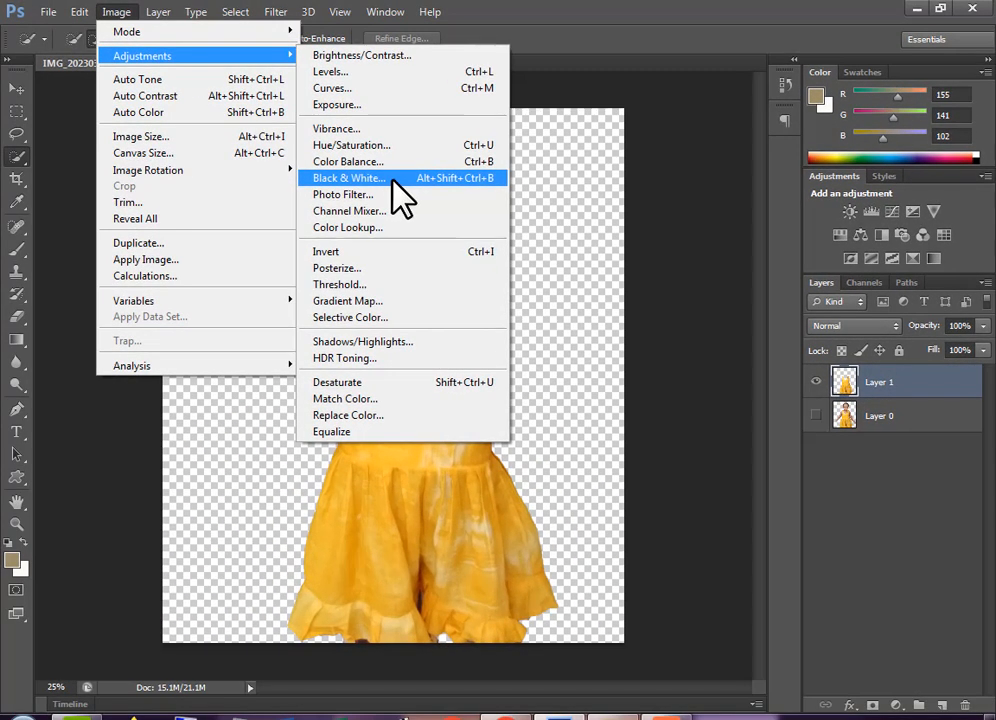
{"action": "left_click", "coordinate": [400, 195]}
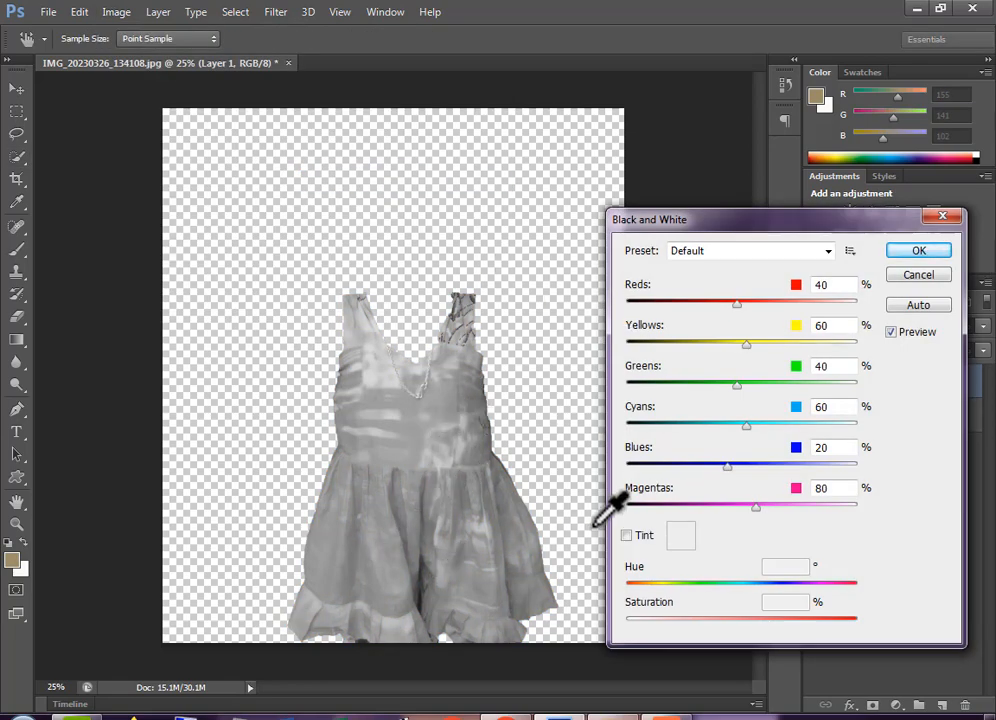
{"action": "left_click_drag", "start_coordinate": [727, 467], "coordinate": [699, 466]}
{"action": "left_click_drag", "start_coordinate": [751, 504], "coordinate": [704, 507]}
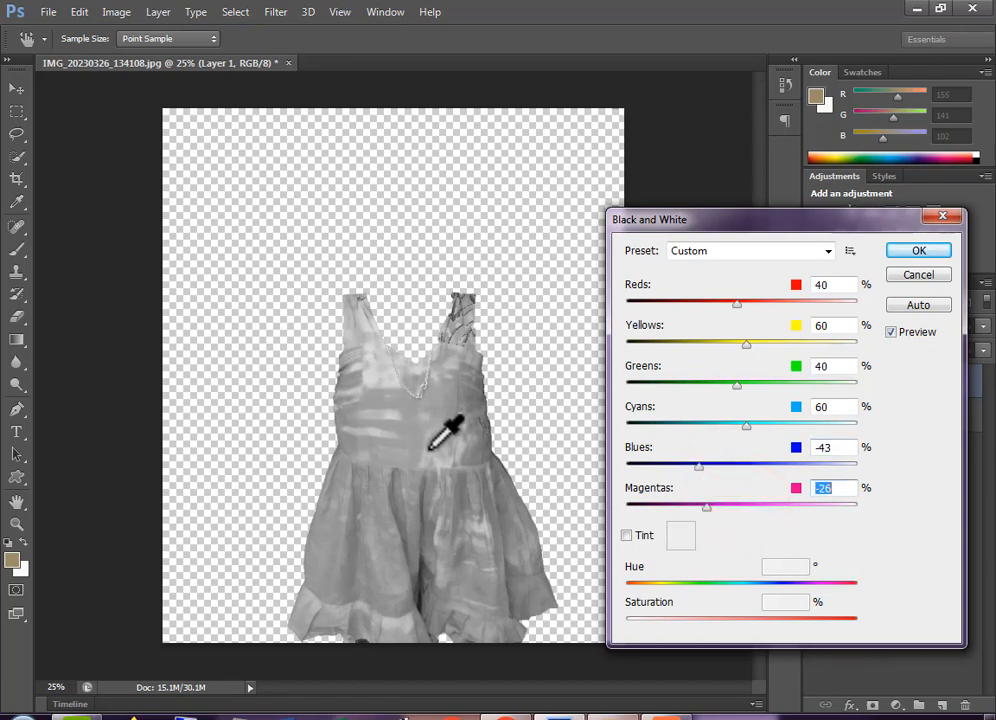
{"action": "left_click", "coordinate": [915, 258]}
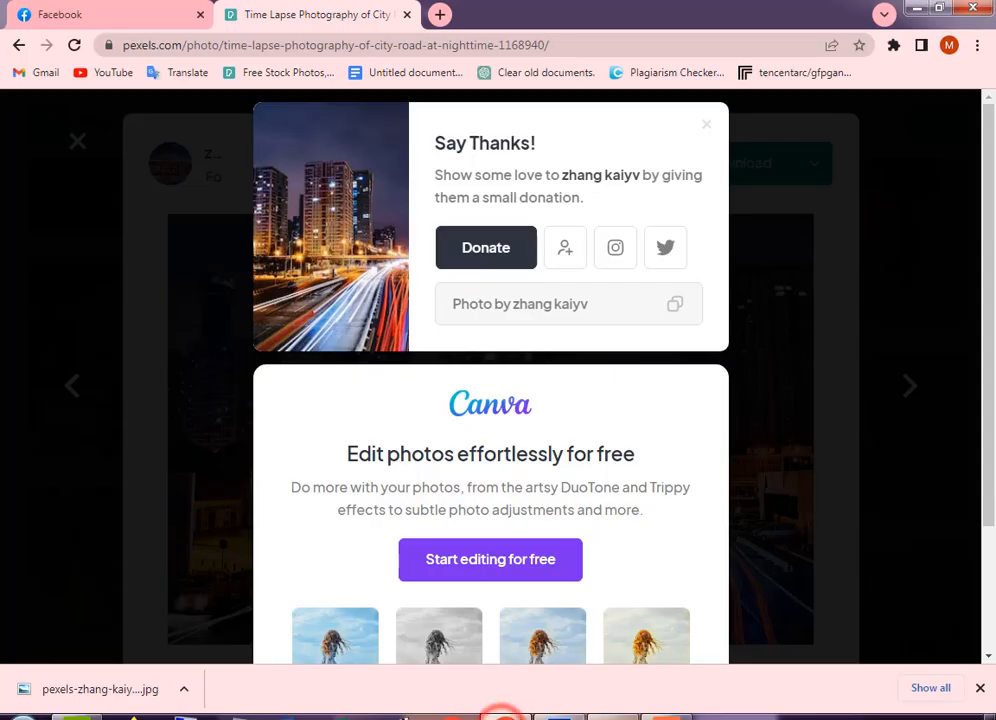
Switch to the browser, locate the downloaded night-city photo in its folder and place it in the Photoshop document above the grey dress
{"action": "left_click", "coordinate": [183, 689]}
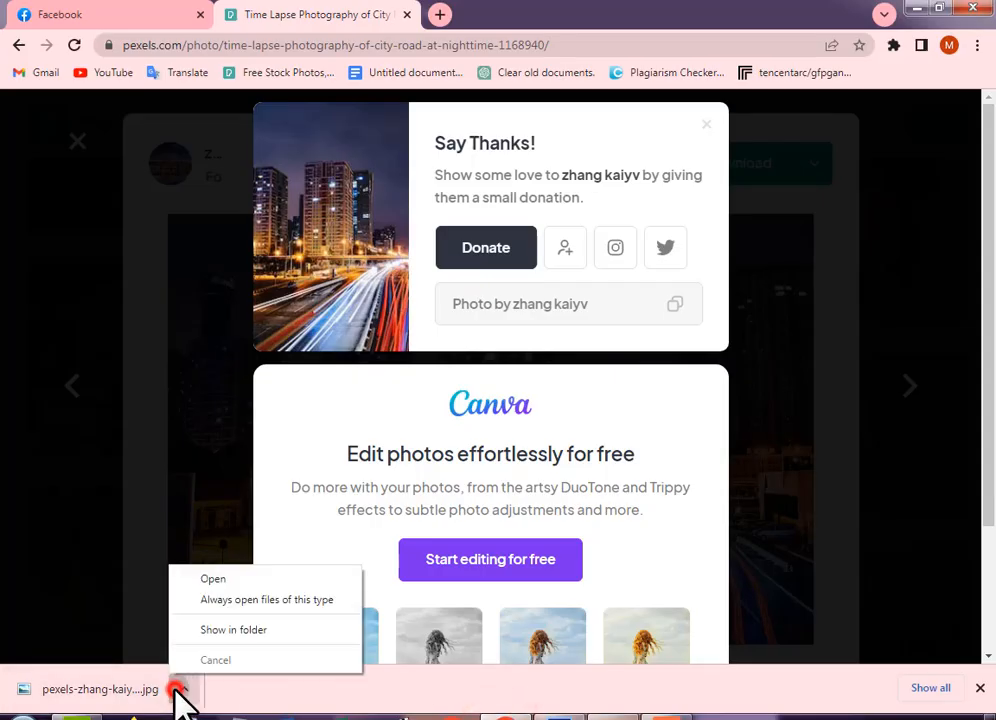
{"action": "left_click", "coordinate": [217, 629]}
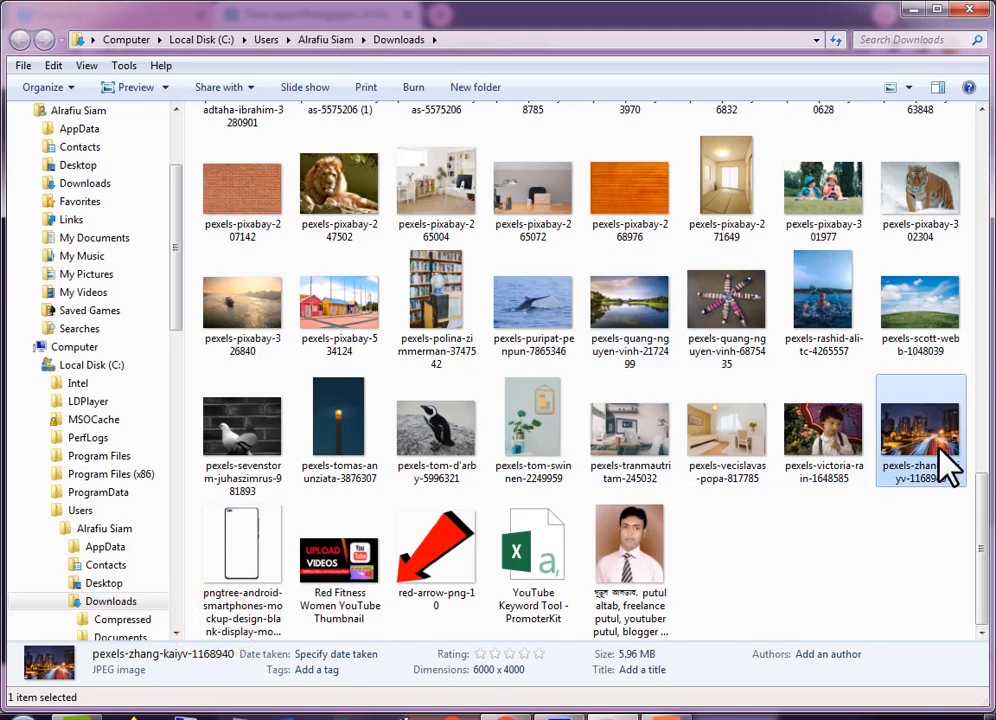
{"action": "left_click_drag", "start_coordinate": [925, 458], "coordinate": [412, 535]}
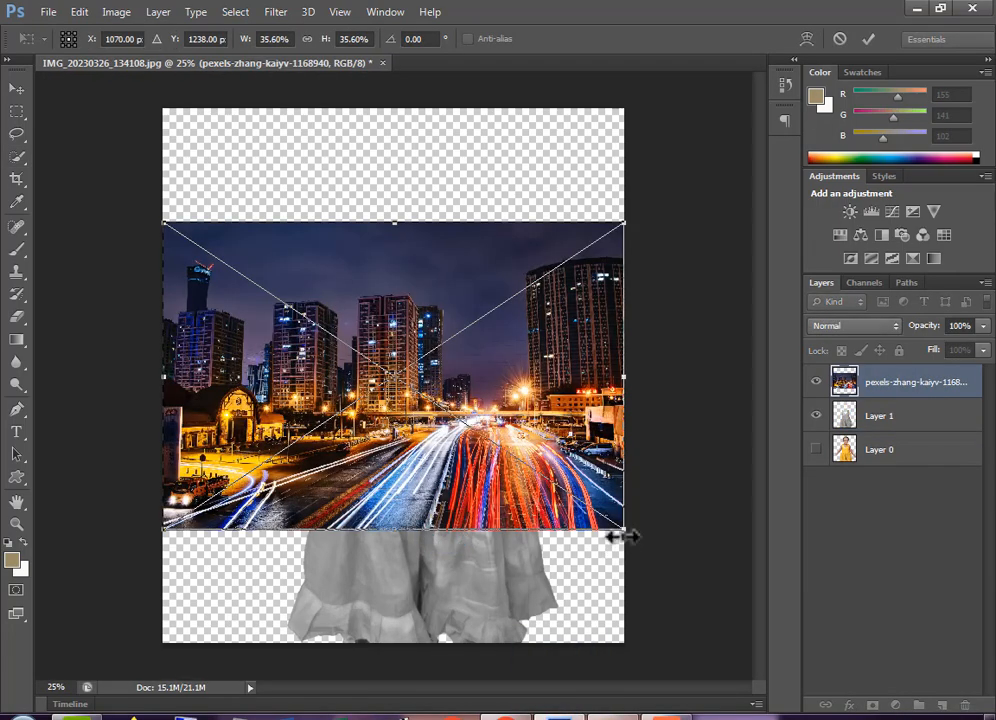
Resize the placed city photo to about 21.63% width and 45.15% height, roughly matching the dress's proportions
{"action": "left_click_drag", "start_coordinate": [620, 533], "coordinate": [568, 643]}
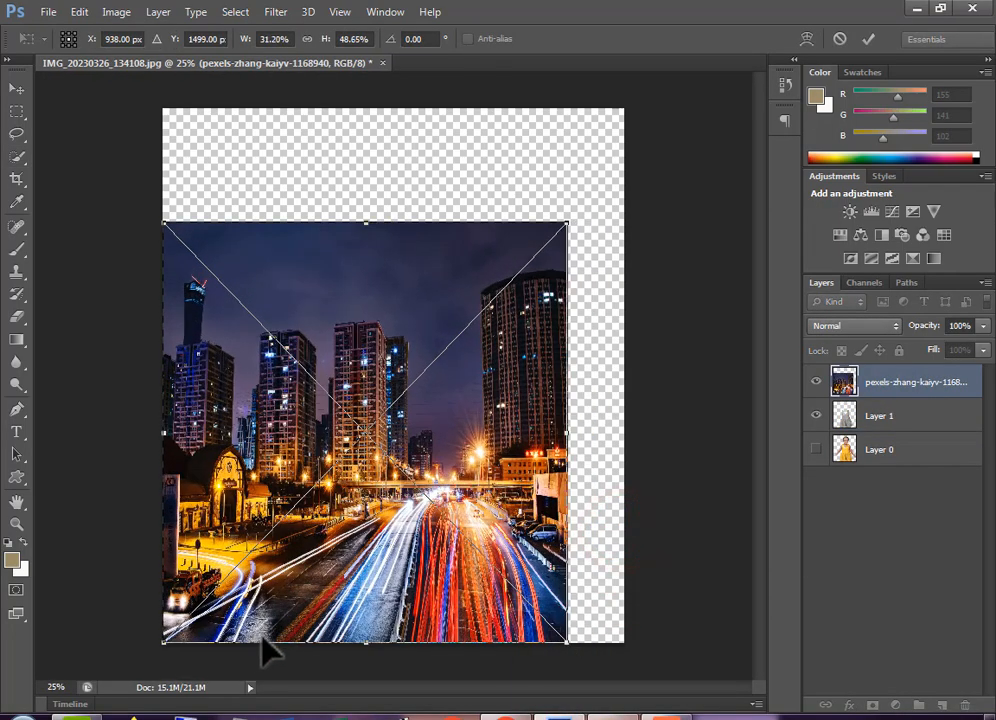
{"action": "left_click_drag", "start_coordinate": [155, 650], "coordinate": [270, 658]}
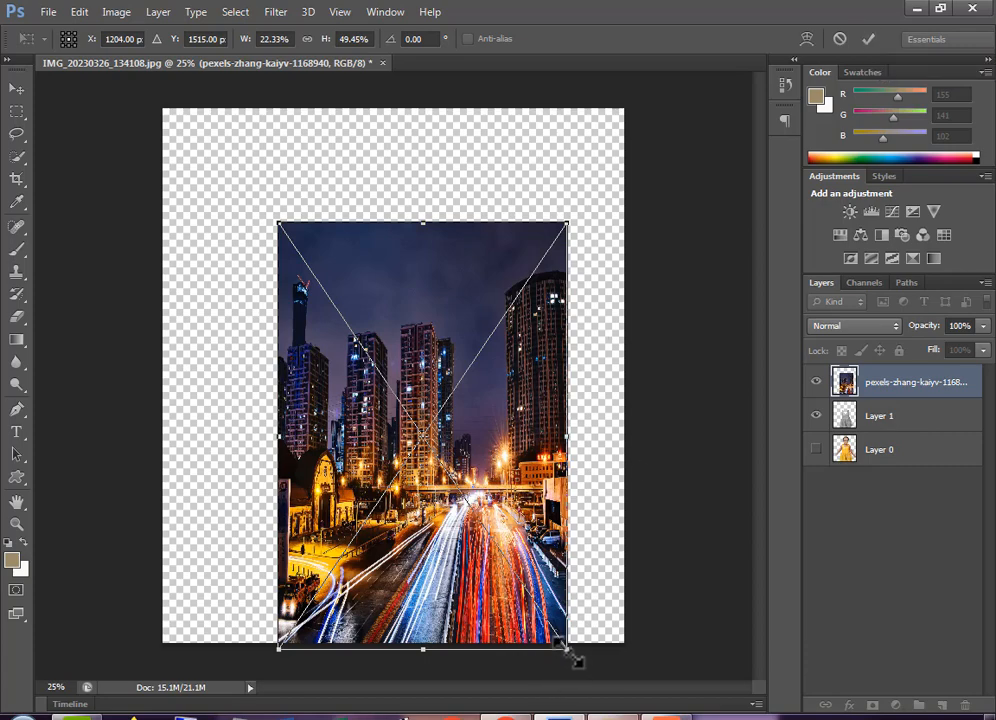
{"action": "left_click_drag", "start_coordinate": [567, 648], "coordinate": [560, 614]}
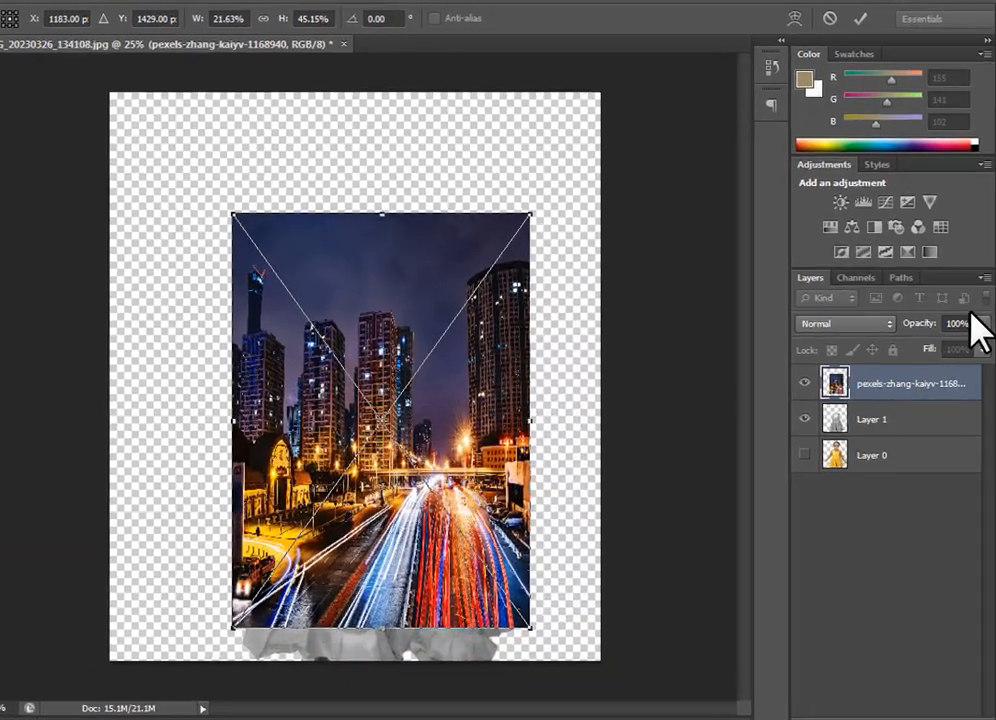
Lower the photo's opacity to 54% and fit it over the whole dress at about 23.20% width and 54.05% height
{"action": "left_click_drag", "start_coordinate": [982, 323], "coordinate": [900, 331]}
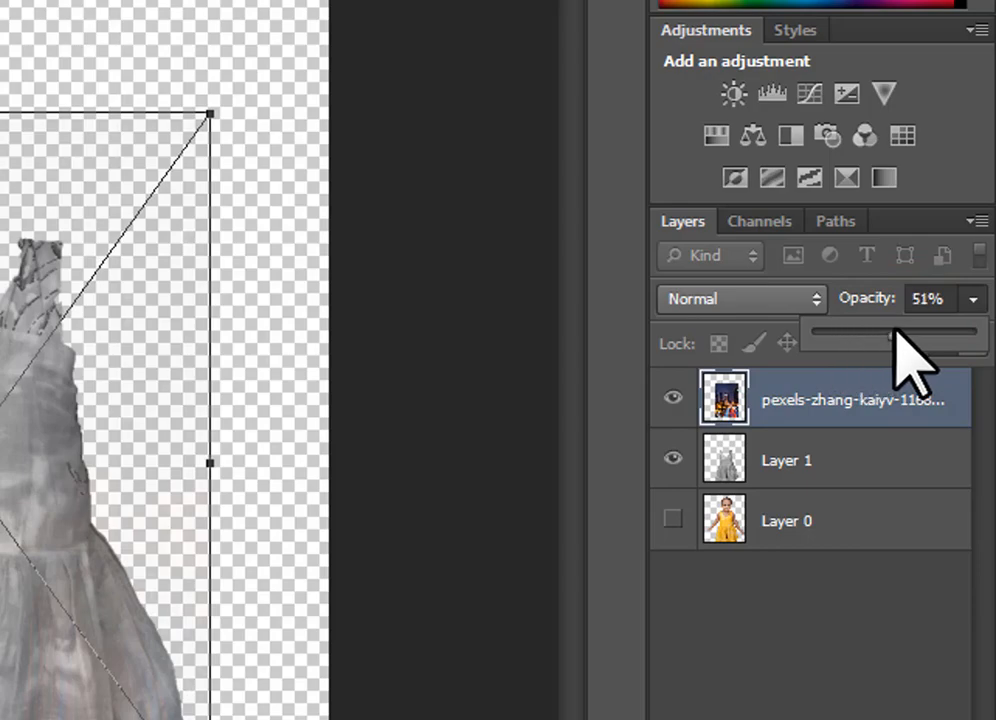
{"action": "left_click_drag", "start_coordinate": [443, 422], "coordinate": [465, 395]}
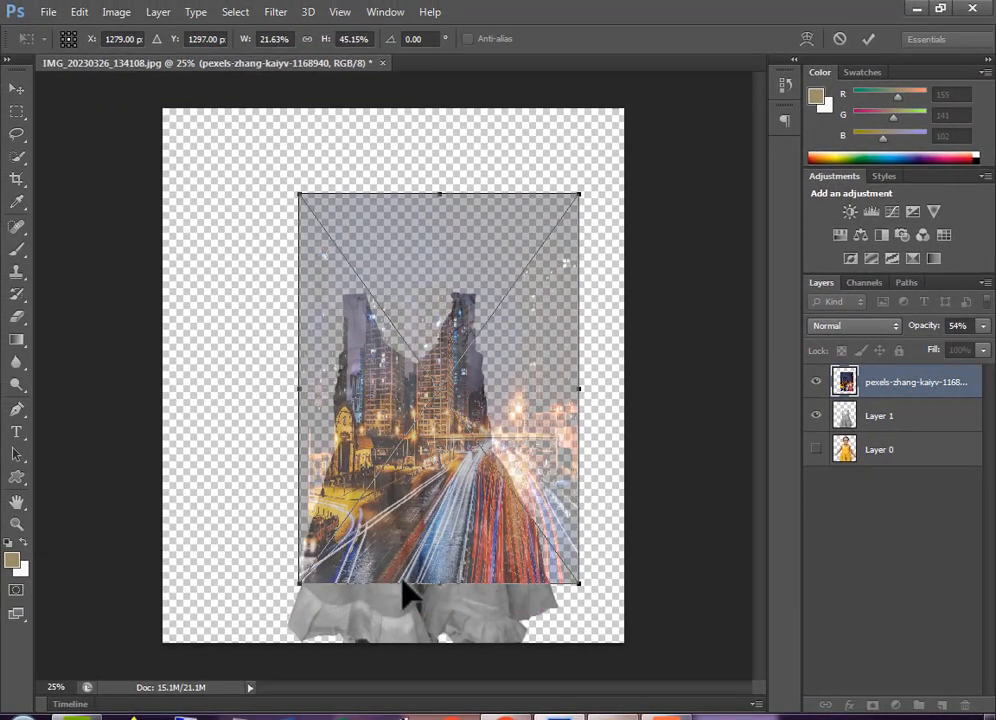
{"action": "left_click_drag", "start_coordinate": [438, 589], "coordinate": [447, 645]}
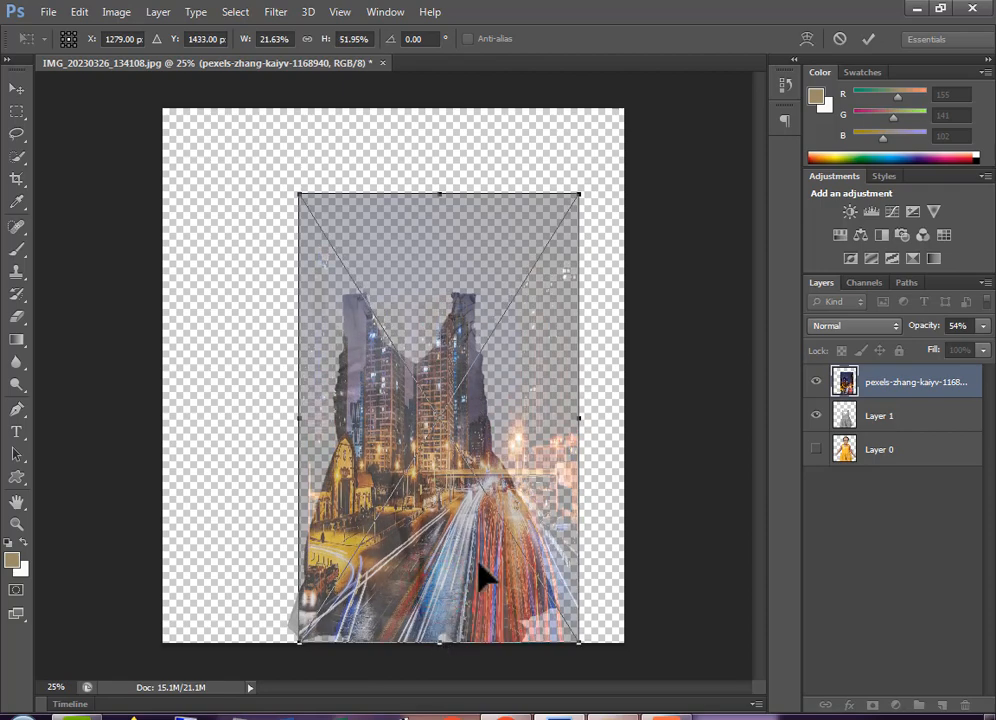
{"action": "mouse_move", "coordinate": [576, 417]}
{"action": "left_mouse_down"}
{"action": "mouse_move", "coordinate": [531, 416]}
{"action": "mouse_move", "coordinate": [557, 418]}
{"action": "left_mouse_up"}
{"action": "left_click_drag", "start_coordinate": [299, 642], "coordinate": [288, 643]}
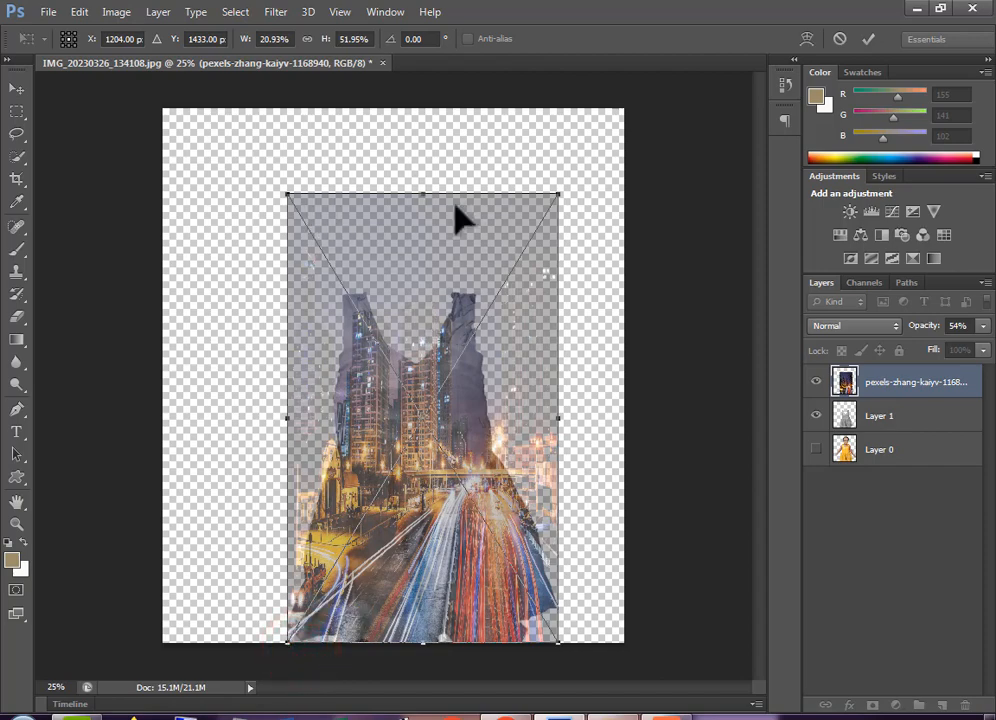
{"action": "left_click_drag", "start_coordinate": [424, 193], "coordinate": [416, 176]}
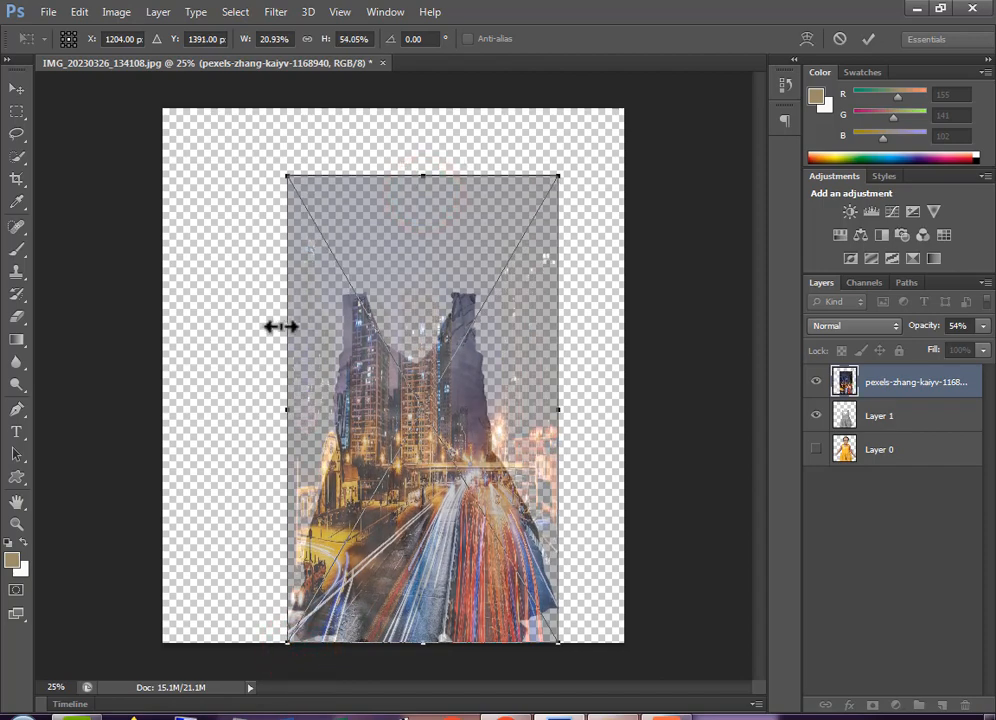
{"action": "left_click_drag", "start_coordinate": [284, 415], "coordinate": [258, 414]}
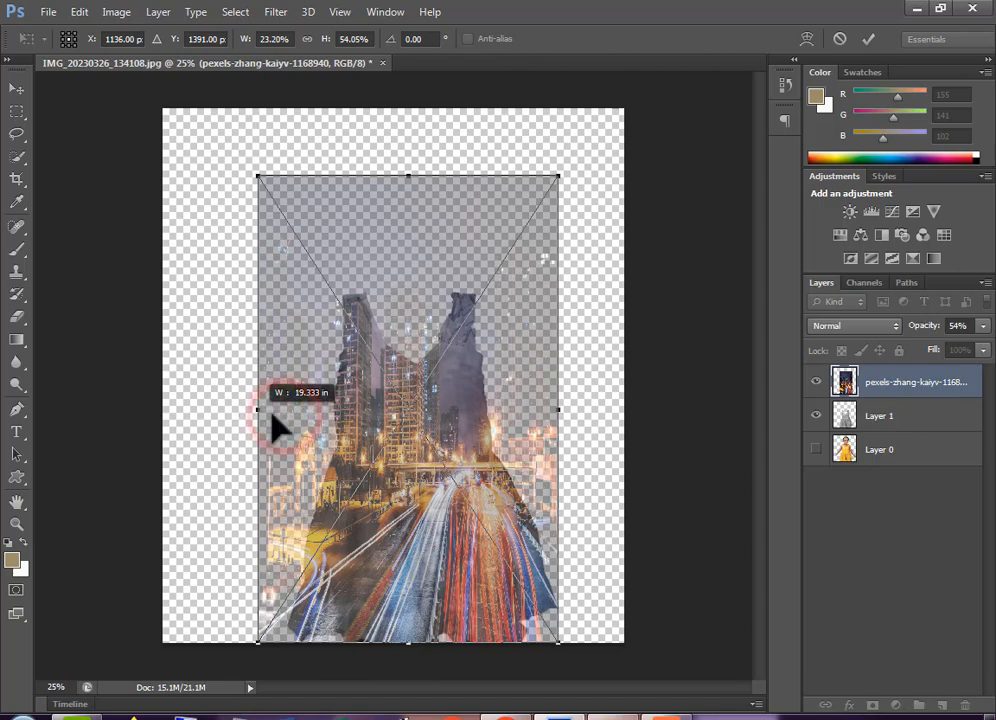
{"action": "mouse_move", "coordinate": [557, 404]}
{"action": "left_mouse_down"}
{"action": "mouse_move", "coordinate": [573, 405]}
{"action": "mouse_move", "coordinate": [555, 407]}
{"action": "left_mouse_up"}
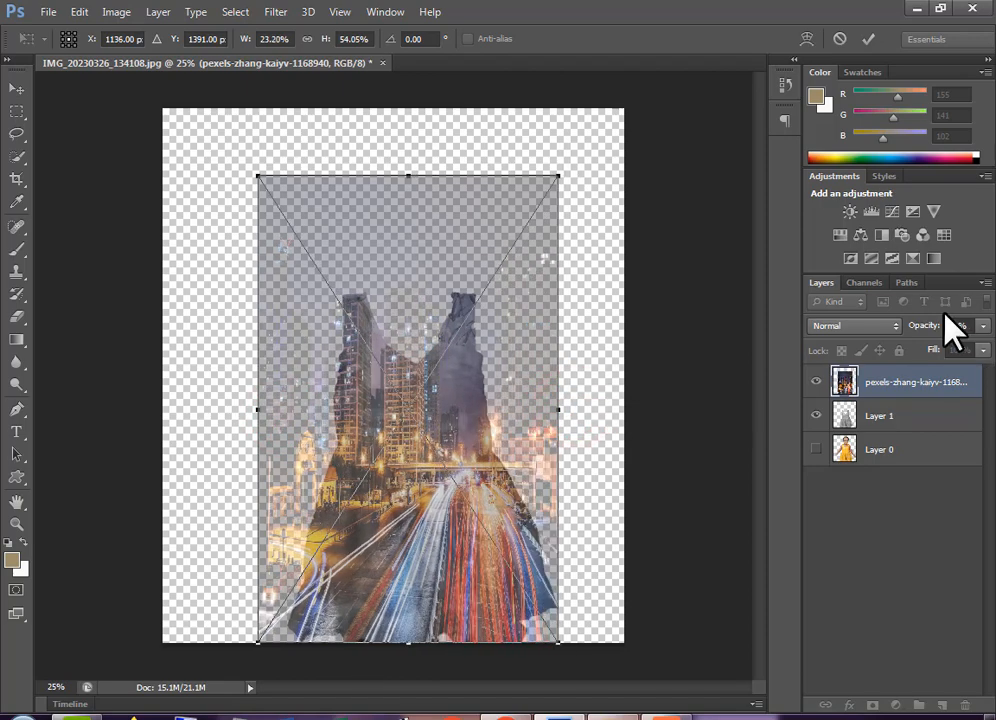
{"action": "left_click", "coordinate": [866, 38]}
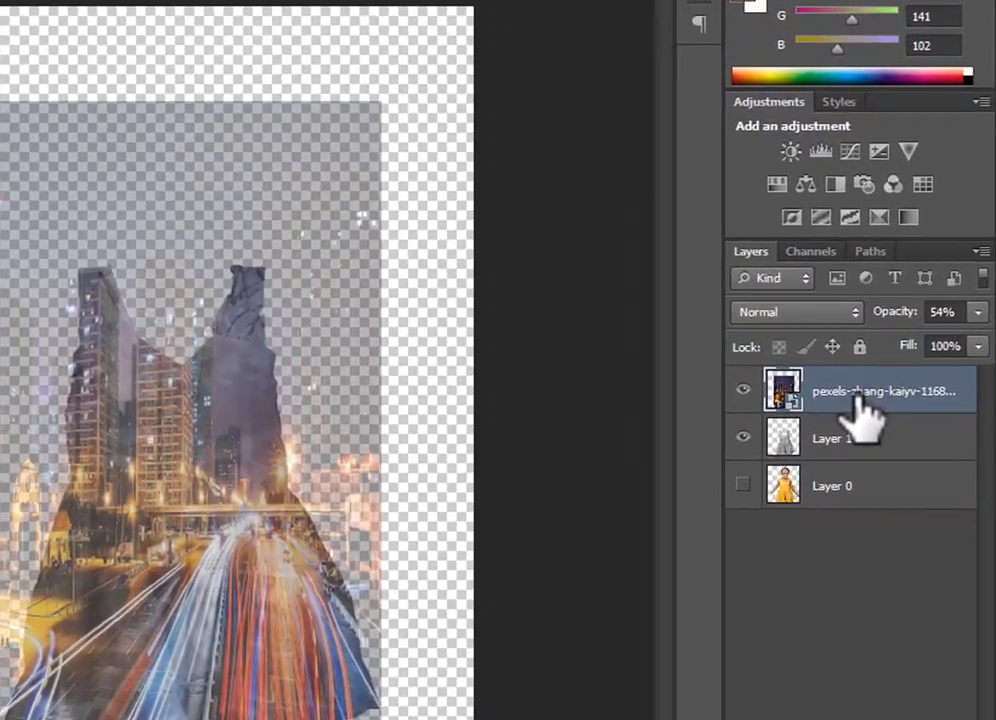
Clip the city photo to the dress on Layer 1 and restore the photo's opacity to 100%
{"action": "right_click", "coordinate": [896, 388]}
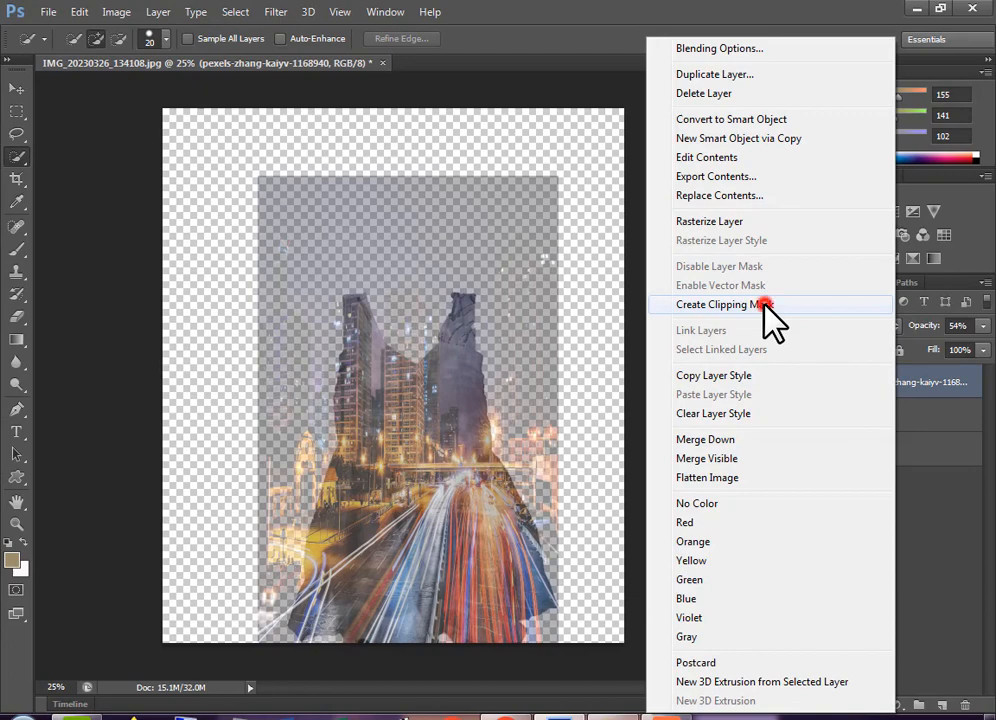
{"action": "left_click", "coordinate": [764, 304]}
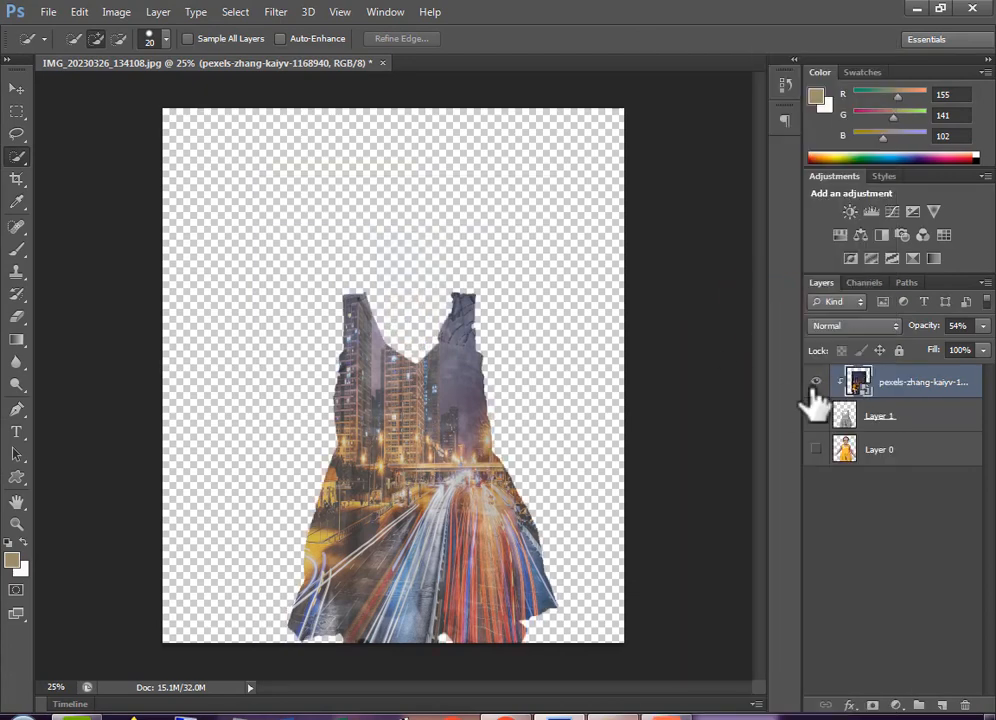
{"action": "left_click", "coordinate": [983, 326]}
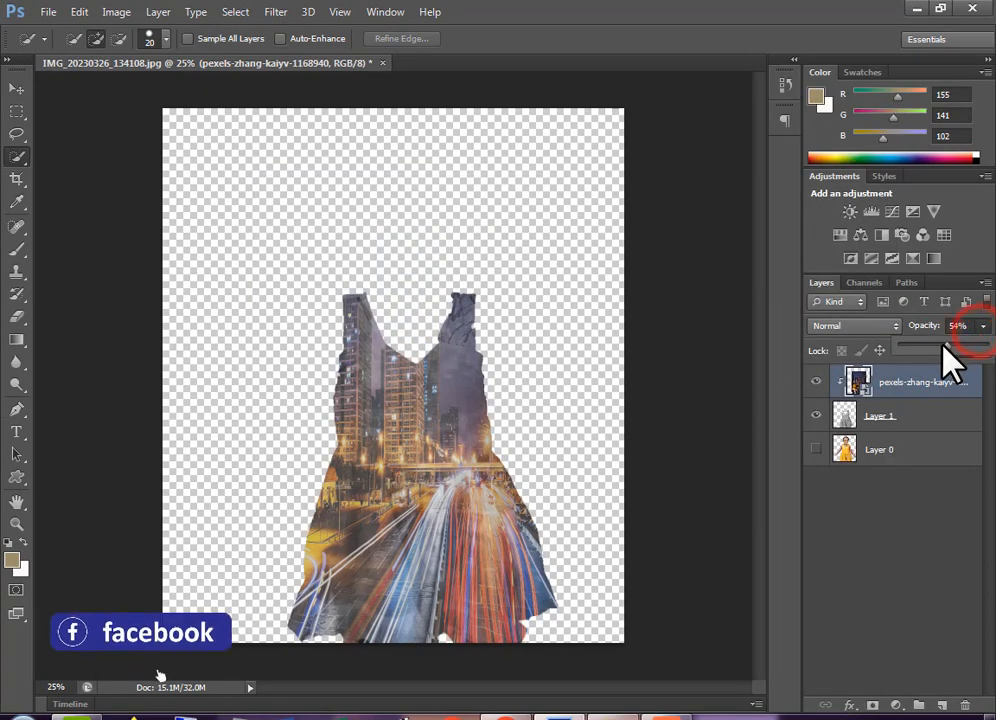
{"action": "left_click_drag", "start_coordinate": [958, 356], "coordinate": [994, 363]}
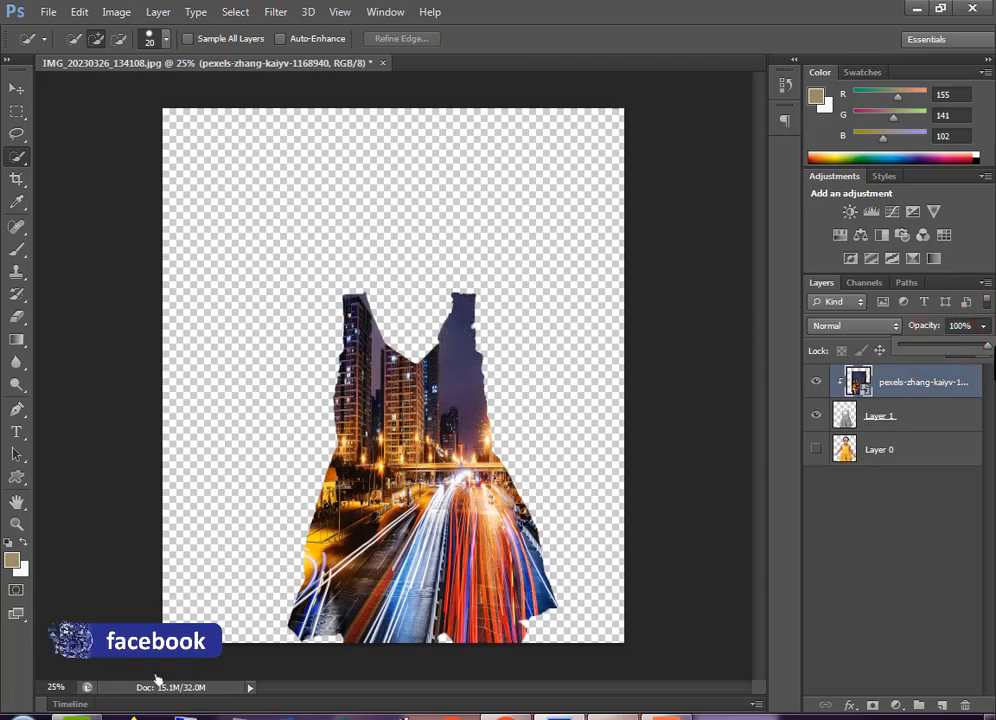
Show Layer 0 again and toggle the city photo and Layer 1 to compare the original and patterned dress
{"action": "left_click", "coordinate": [816, 449]}
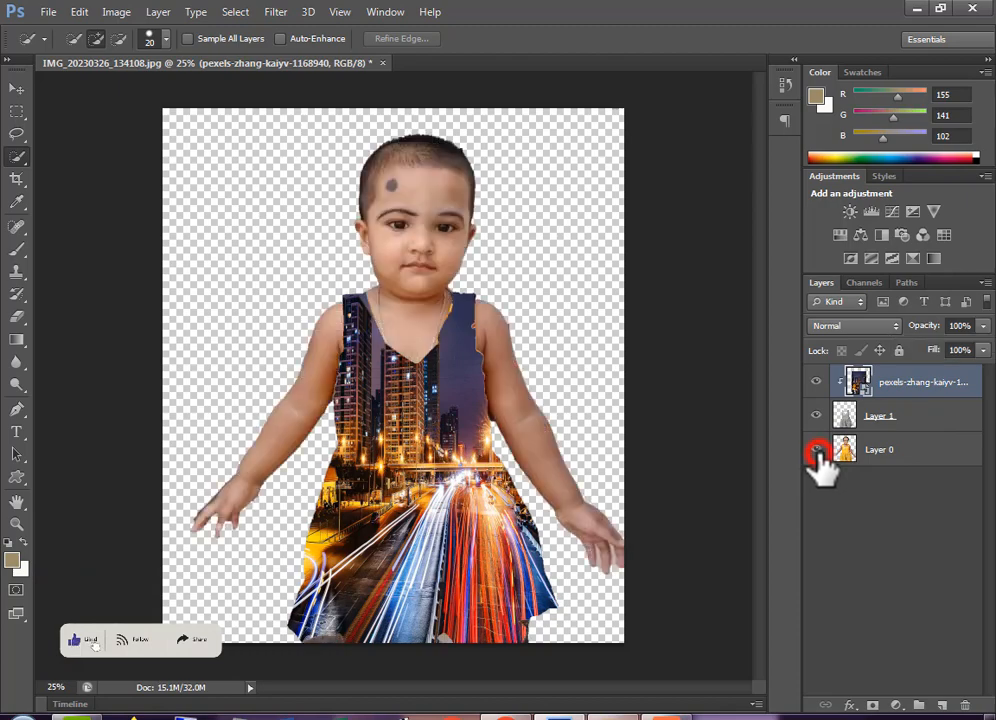
{"action": "left_click", "coordinate": [817, 382]}
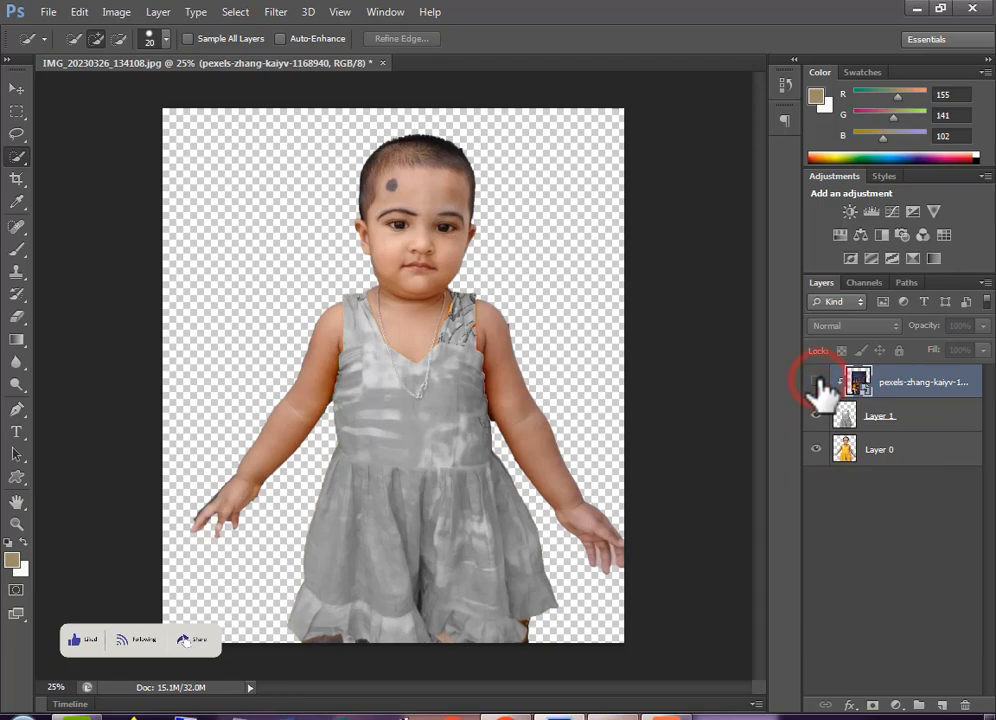
{"action": "left_click", "coordinate": [816, 416]}
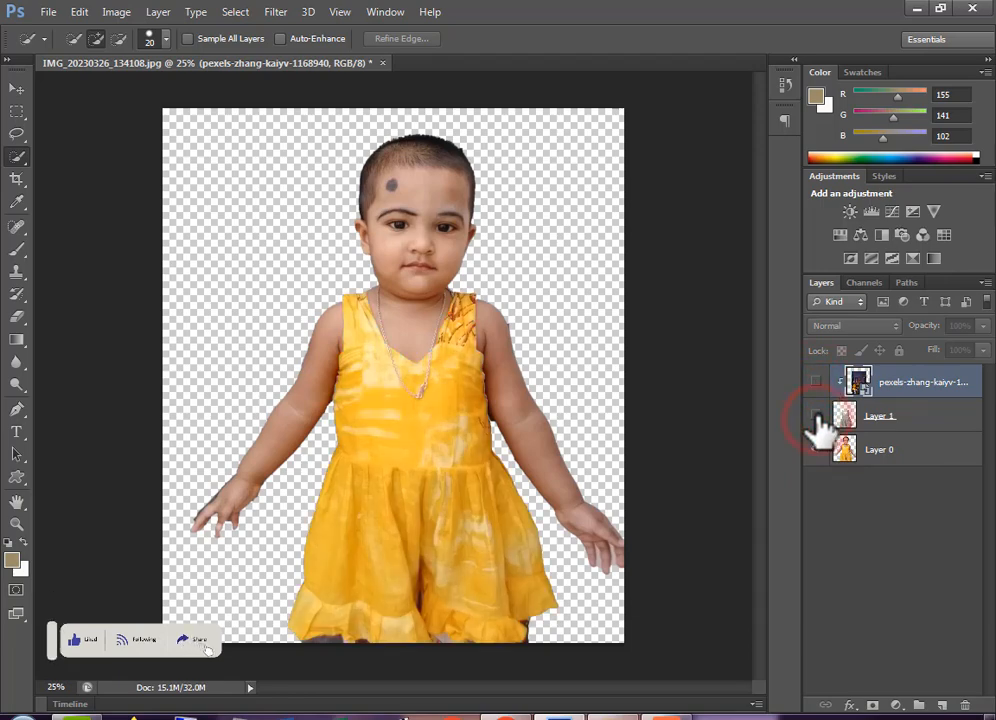
{"action": "left_click", "coordinate": [816, 418]}
{"action": "left_click", "coordinate": [816, 418]}
{"action": "left_click", "coordinate": [817, 382]}
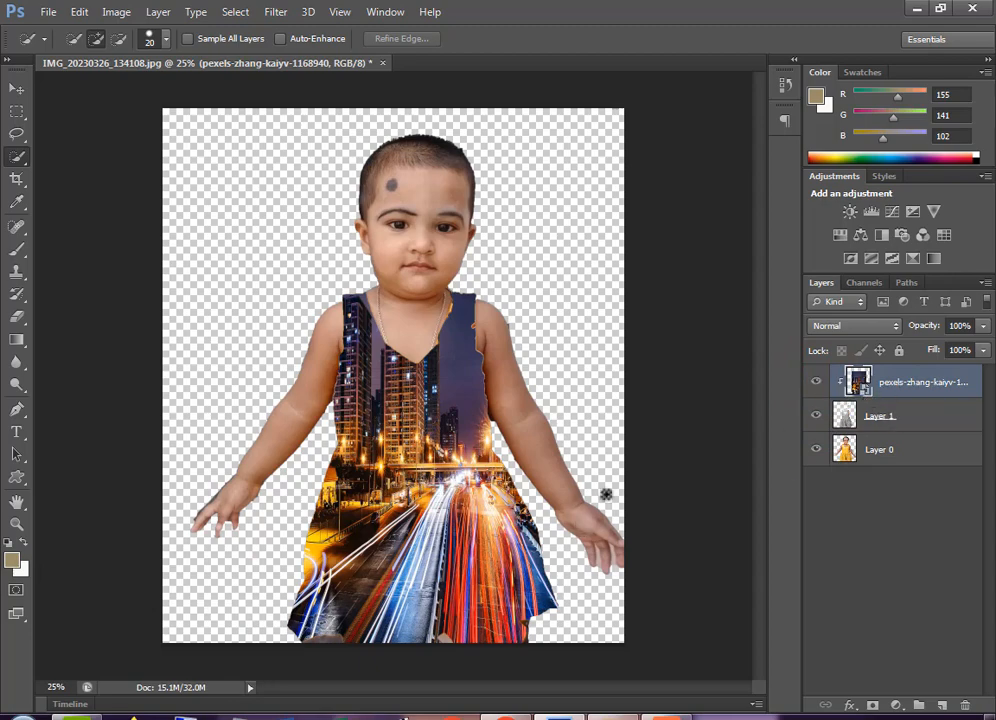
Try the Exclusion and Vivid Light blend modes on the clipped city photo layer
{"action": "left_click", "coordinate": [850, 327]}
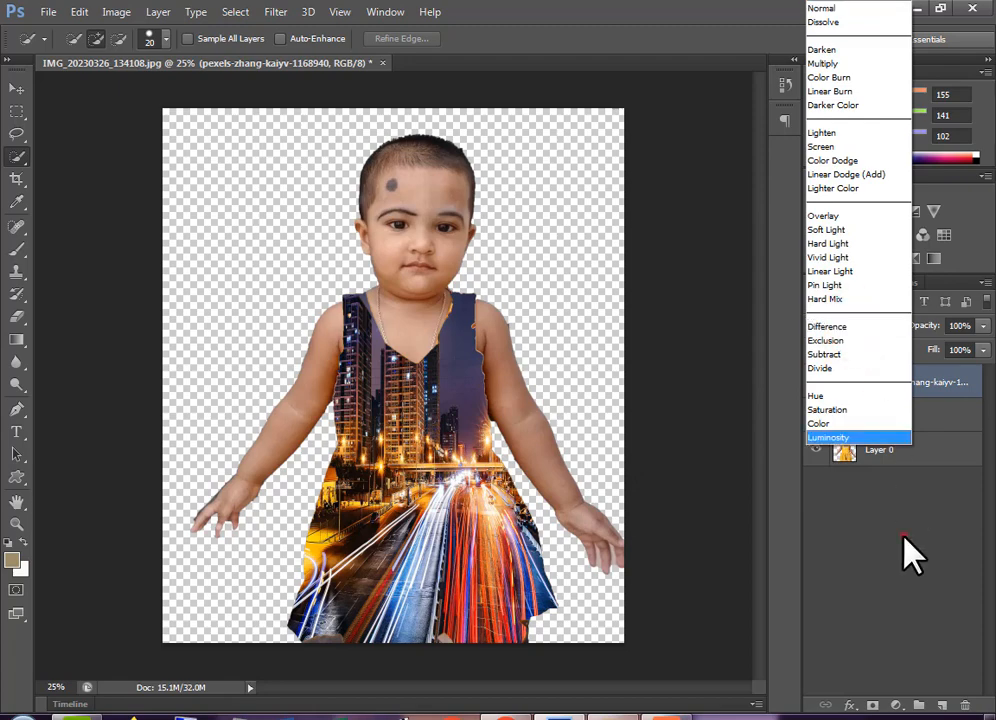
{"action": "left_click", "coordinate": [905, 537]}
{"action": "left_click", "coordinate": [895, 330]}
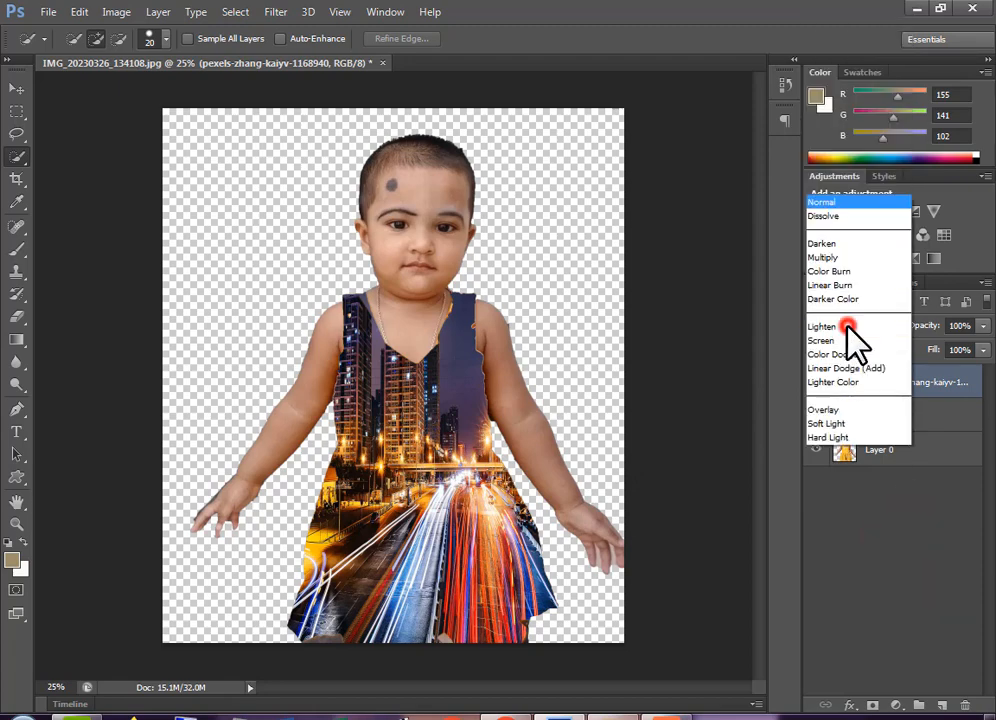
{"action": "left_click", "coordinate": [850, 340]}
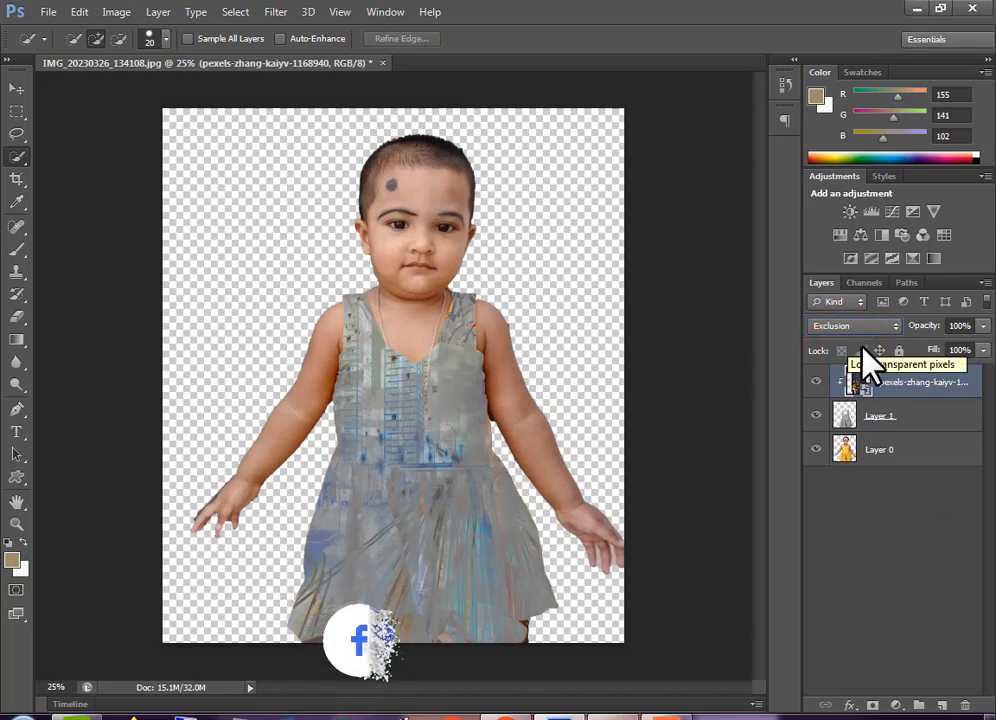
{"action": "left_click", "coordinate": [872, 326]}
{"action": "left_click", "coordinate": [846, 270]}
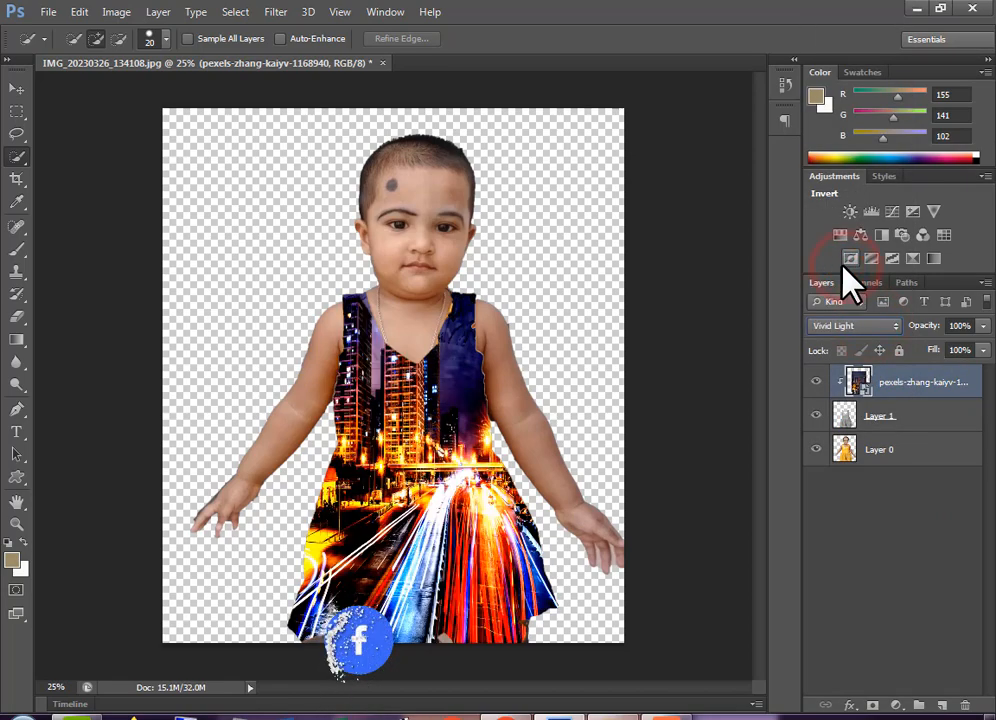
Cycle the city photo layer's blend mode back through Lighter Color to Darker Color
{"action": "key", "text": "Up"}
{"action": "key", "text": "Up"}
{"action": "key", "text": "Up"}
{"action": "key", "text": "Up"}
{"action": "key", "text": "Up"}
{"action": "key", "text": "Up"}
{"action": "key", "text": "Up"}
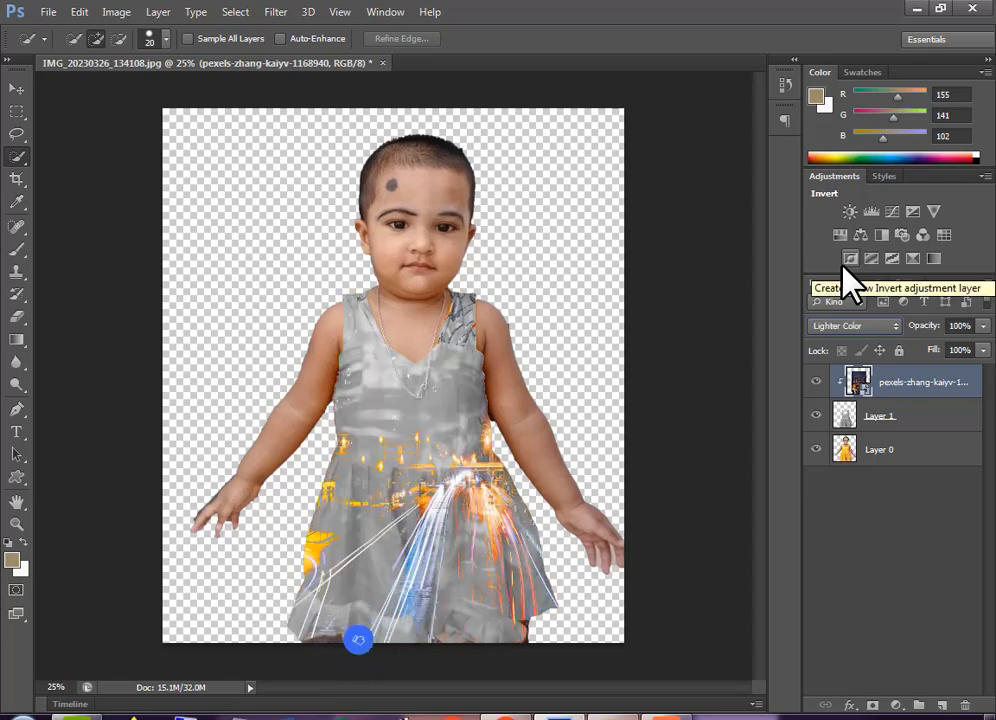
{"action": "key", "text": "Up"}
{"action": "key", "text": "Up"}
{"action": "key", "text": "Up"}
{"action": "key", "text": "Up"}
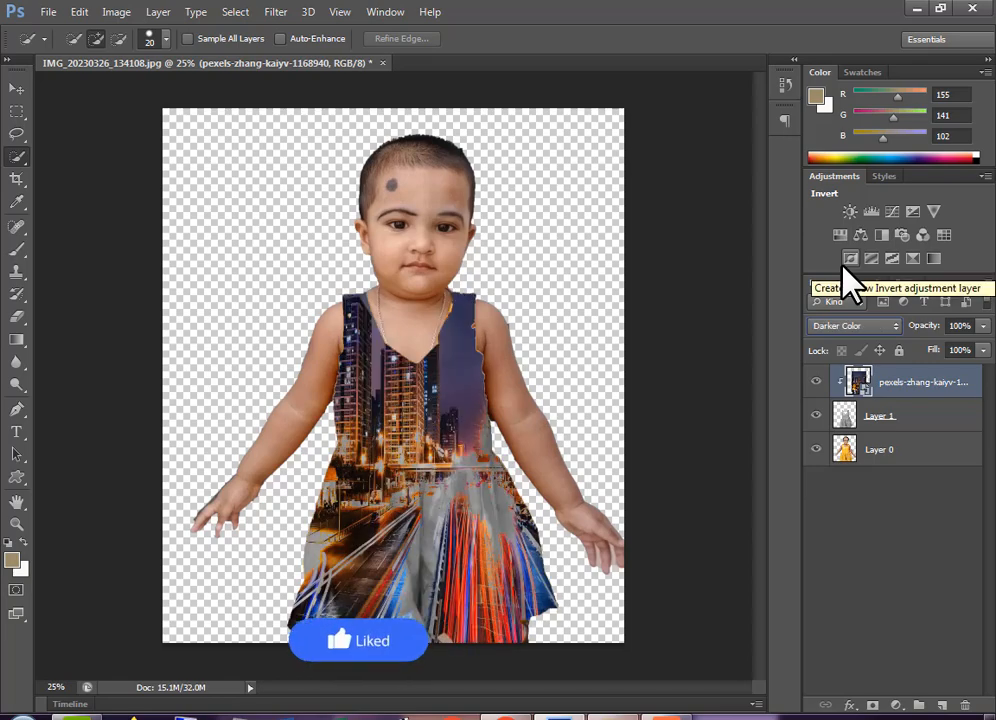